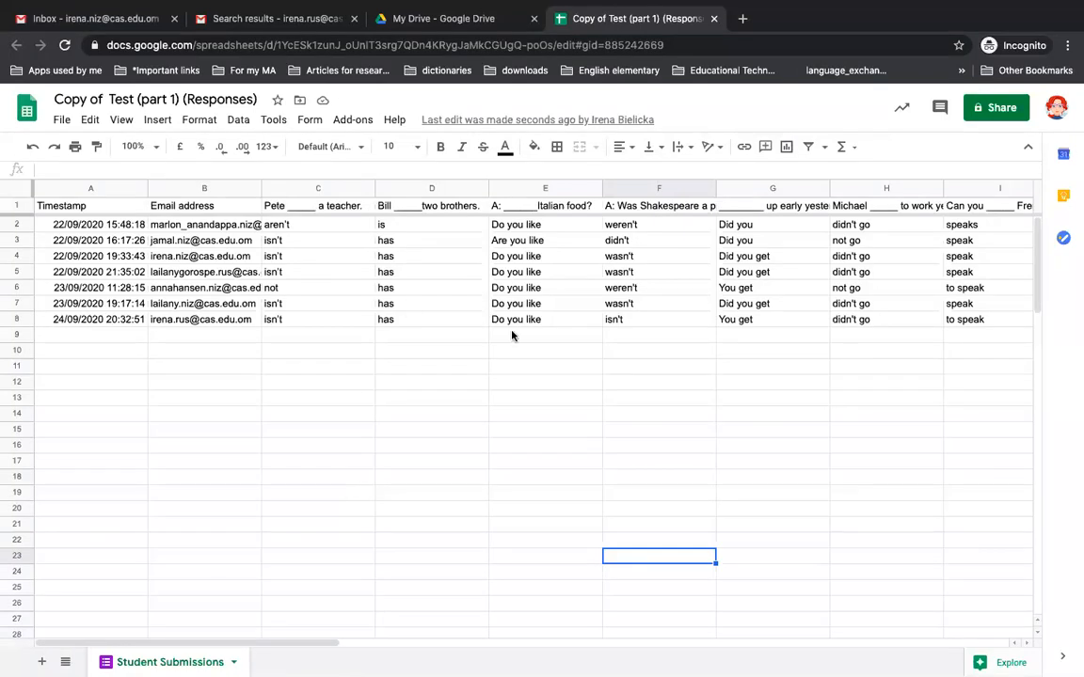
Browse the add-ons available for Sheets in the G Suite Marketplace, including its app search, and close it.
{"action": "left_click", "coordinate": [357, 122]}
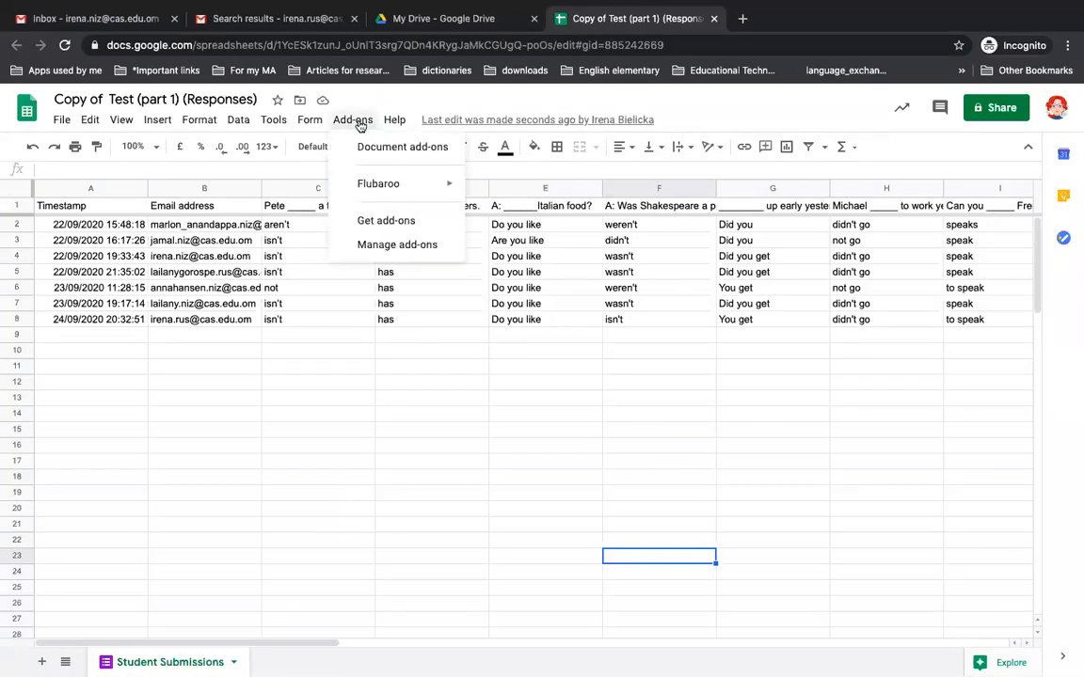
{"action": "left_click", "coordinate": [379, 220]}
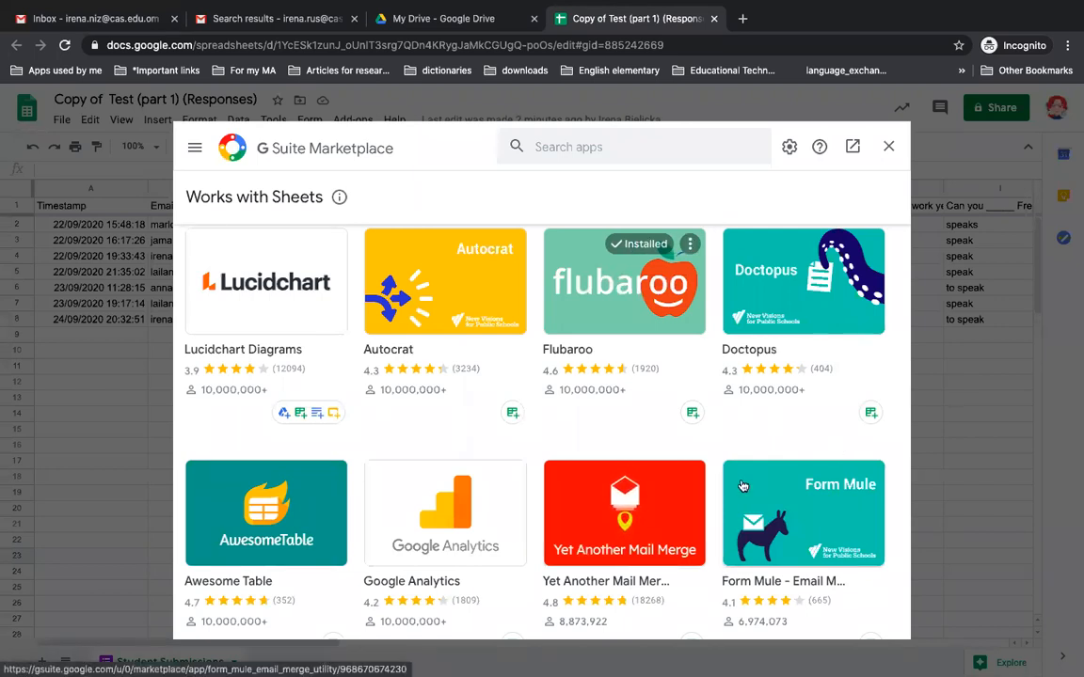
{"action": "left_click", "coordinate": [617, 147]}
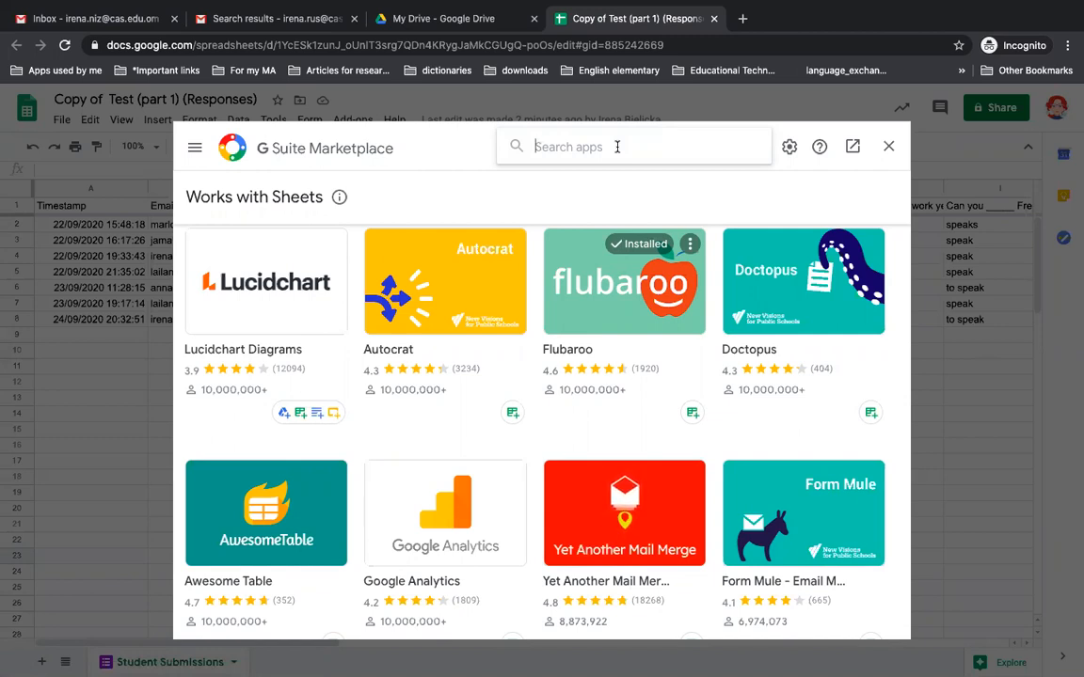
{"action": "left_click", "coordinate": [888, 148]}
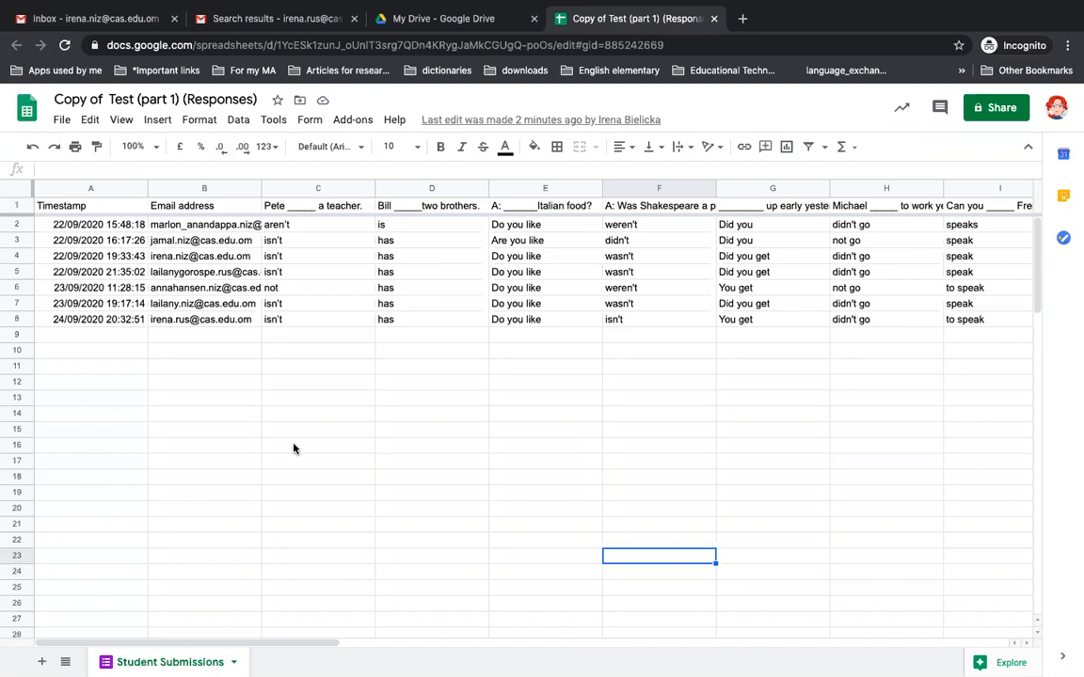
Start grading the assignment with Flubaroo and set the "Pete _____ a teacher." question to Normal Grading.
{"action": "left_click", "coordinate": [353, 121]}
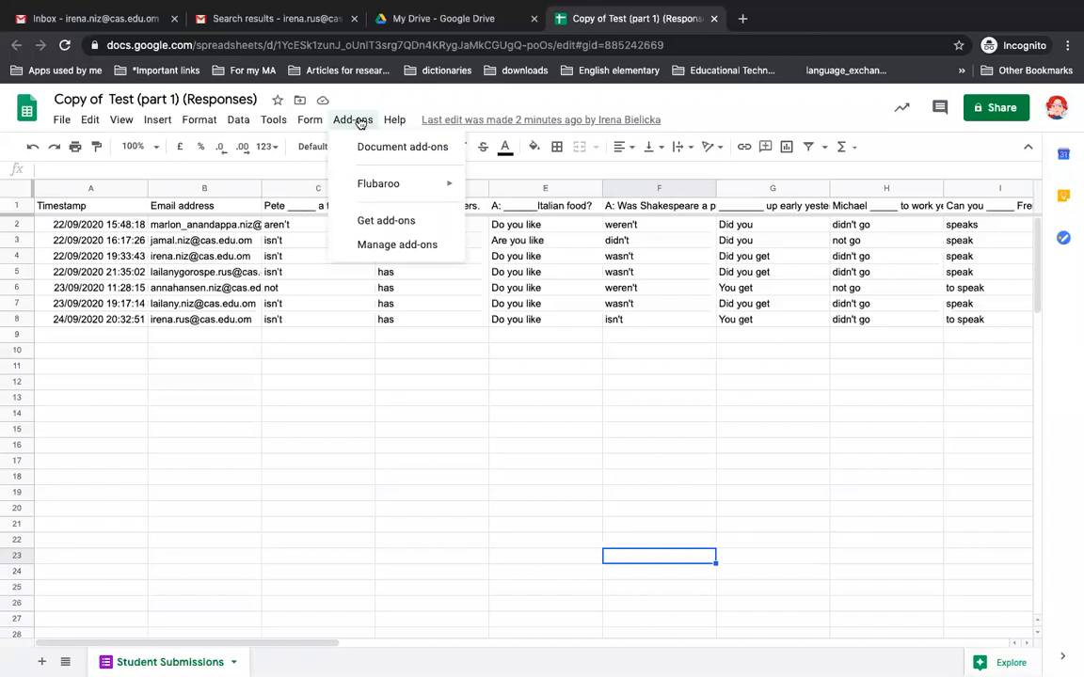
{"action": "mouse_move", "coordinate": [374, 190]}
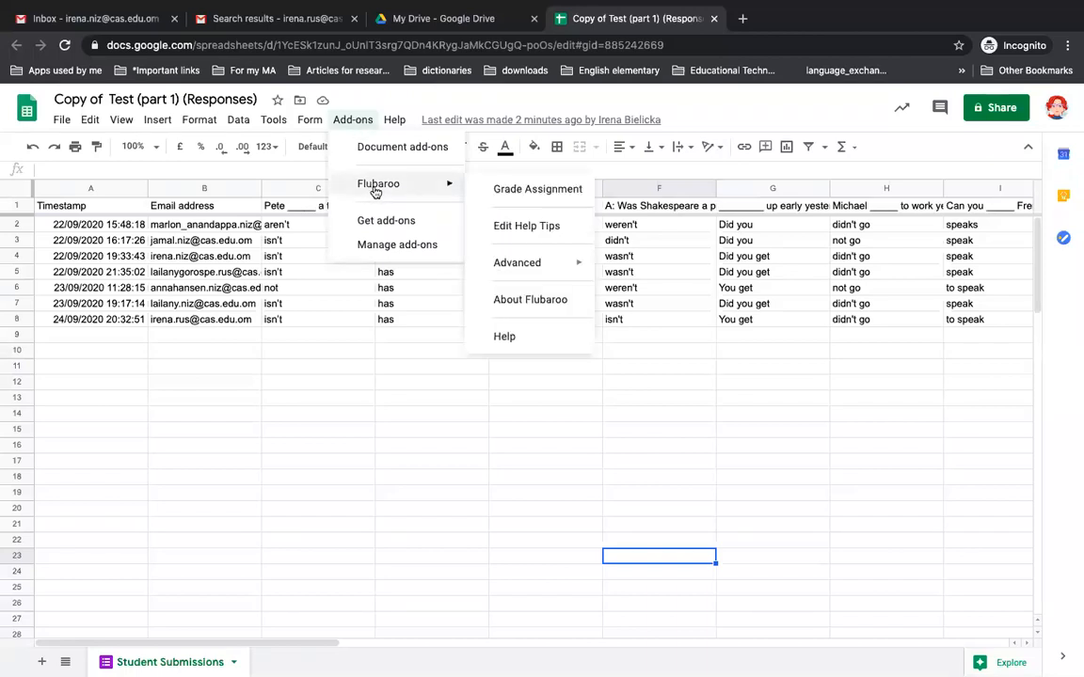
{"action": "left_click", "coordinate": [506, 192]}
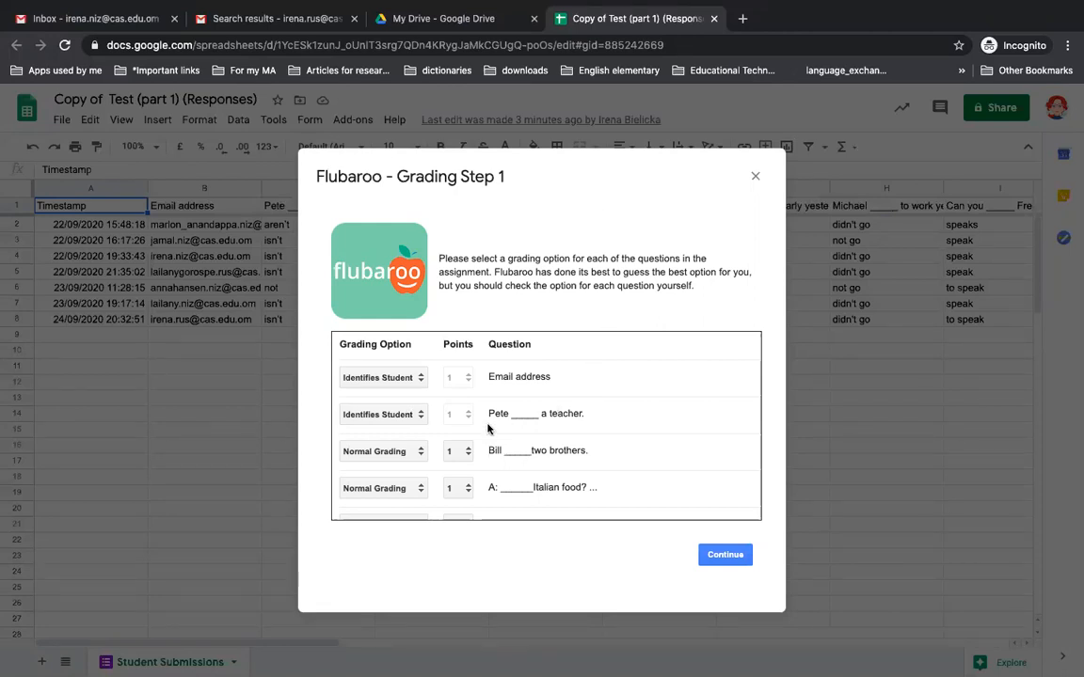
{"action": "left_click", "coordinate": [409, 421]}
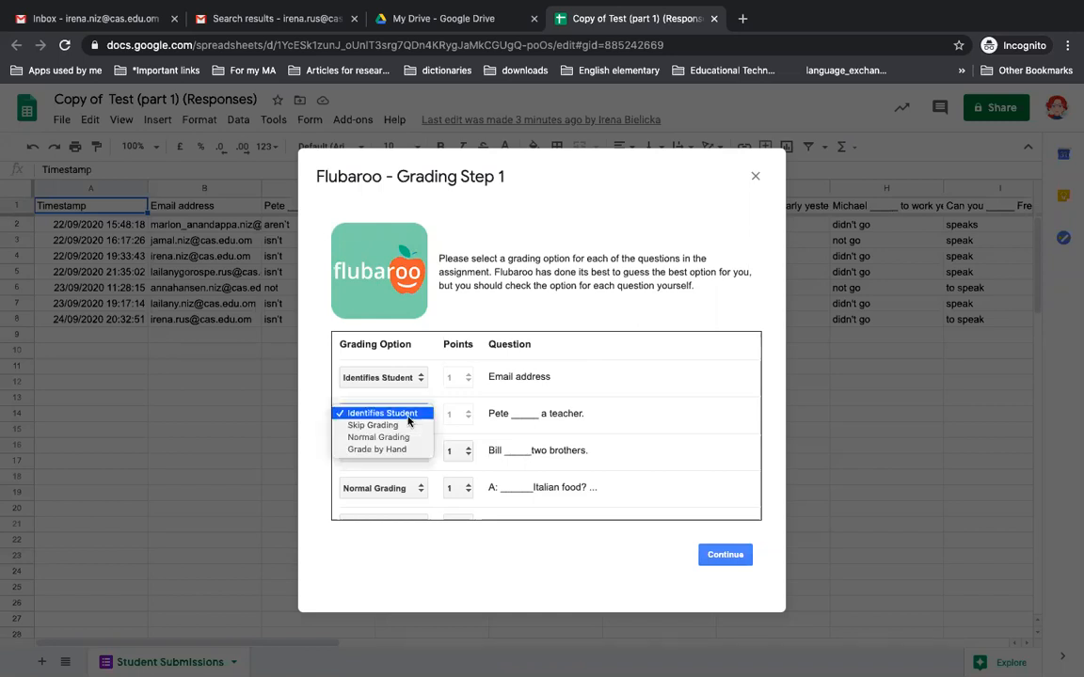
{"action": "left_click", "coordinate": [407, 437]}
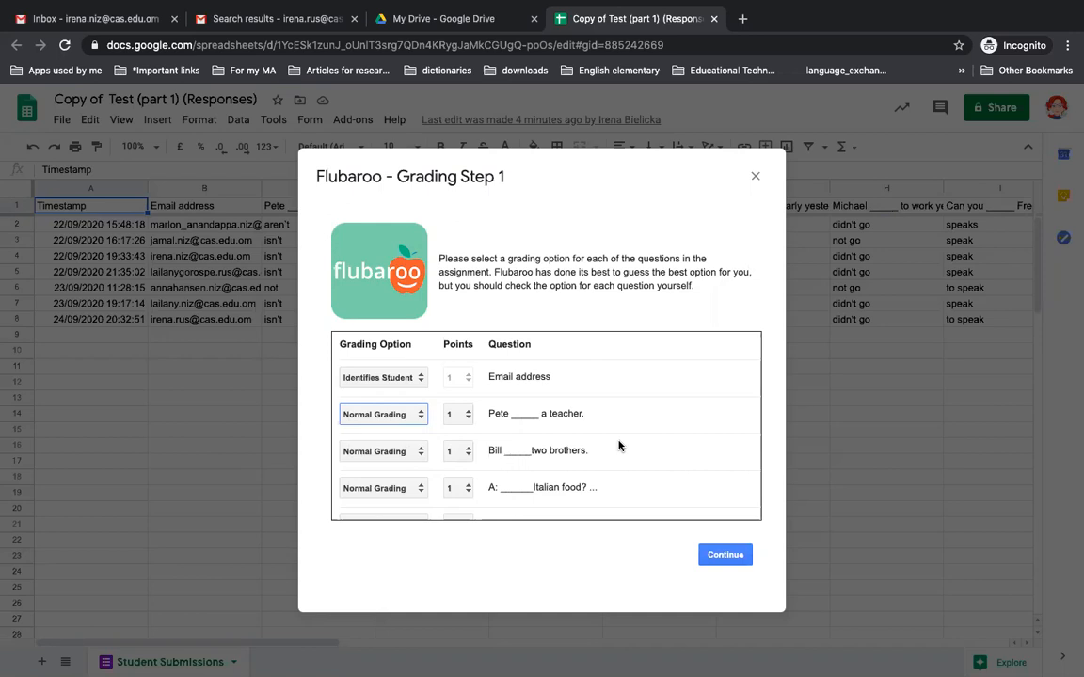
Set the "What did you do yesterday?" question to Grade by Hand with 2 points and continue to the answer key selection.
{"action": "scroll", "coordinate": [619, 445], "scroll_direction": "down", "scroll_amount": 15}
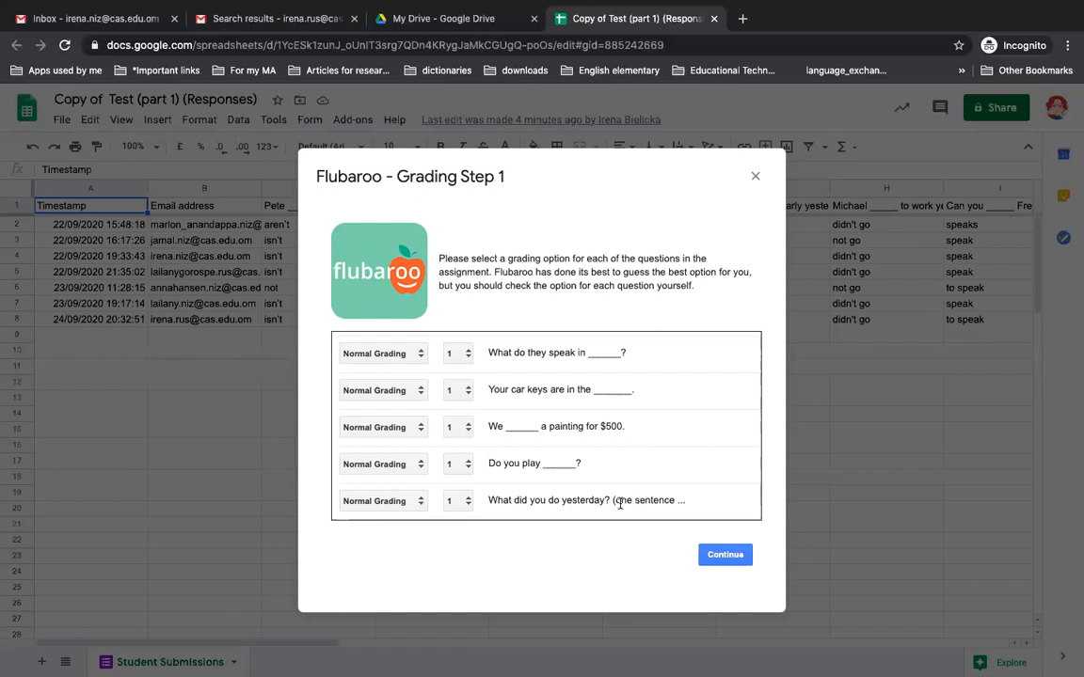
{"action": "left_click", "coordinate": [401, 509]}
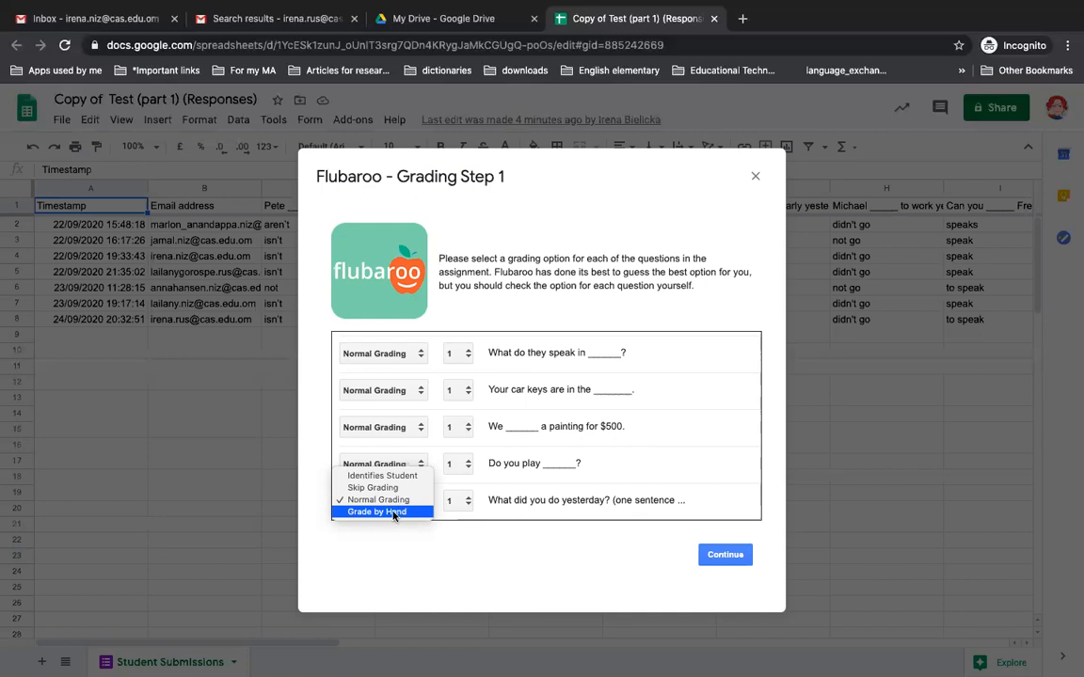
{"action": "left_click", "coordinate": [393, 512]}
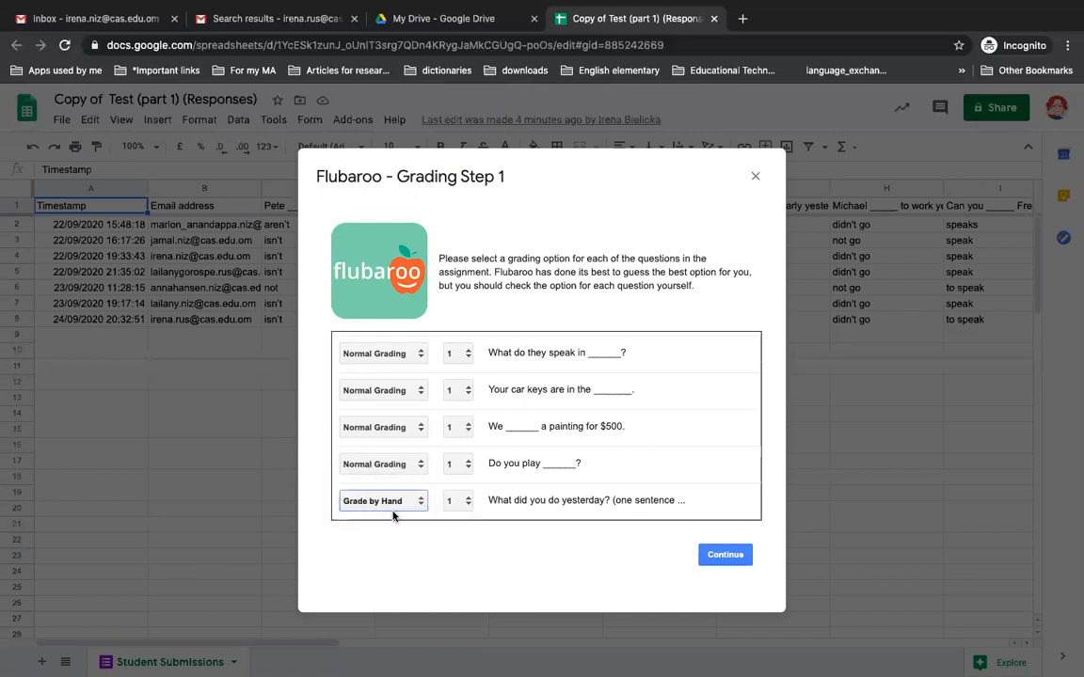
{"action": "left_click", "coordinate": [453, 506]}
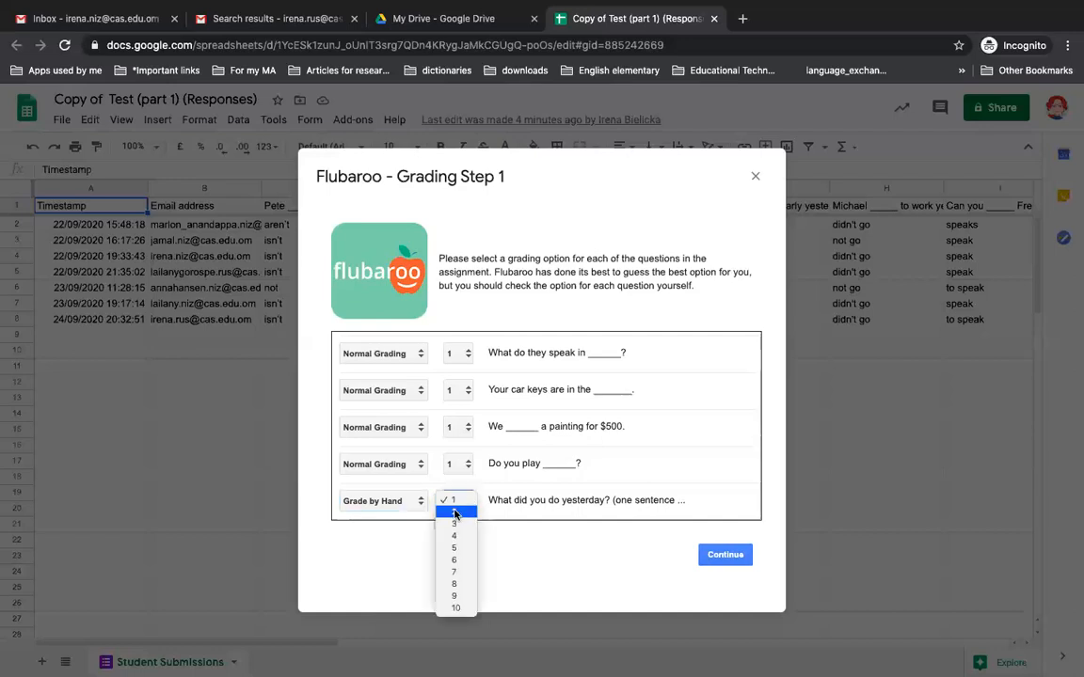
{"action": "left_click", "coordinate": [454, 513]}
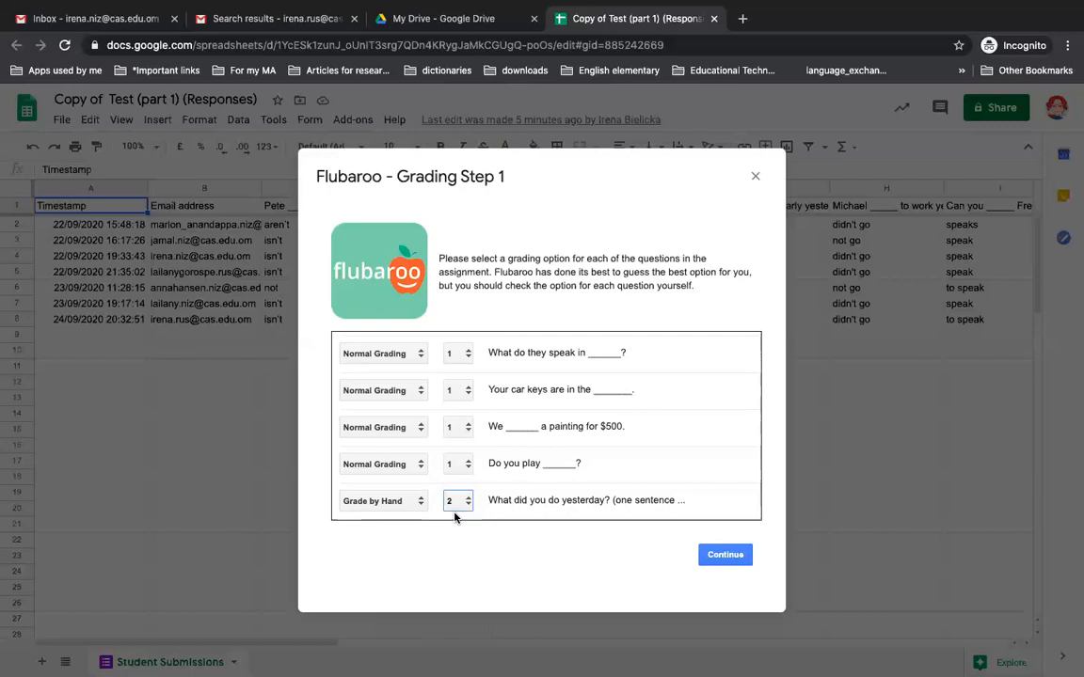
{"action": "left_click", "coordinate": [726, 556]}
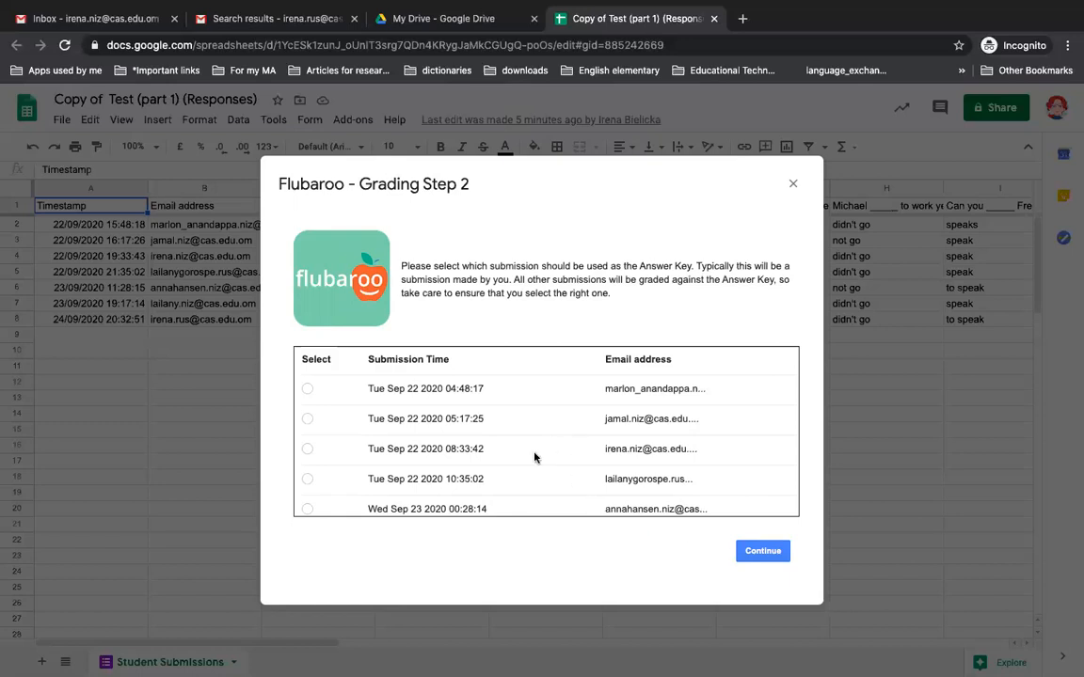
Use the submission from Tue Sep 22 2020 08:33:42 as the Answer Key, run the grading and dismiss the completion notice.
{"action": "left_click", "coordinate": [306, 450]}
{"action": "left_click", "coordinate": [764, 553]}
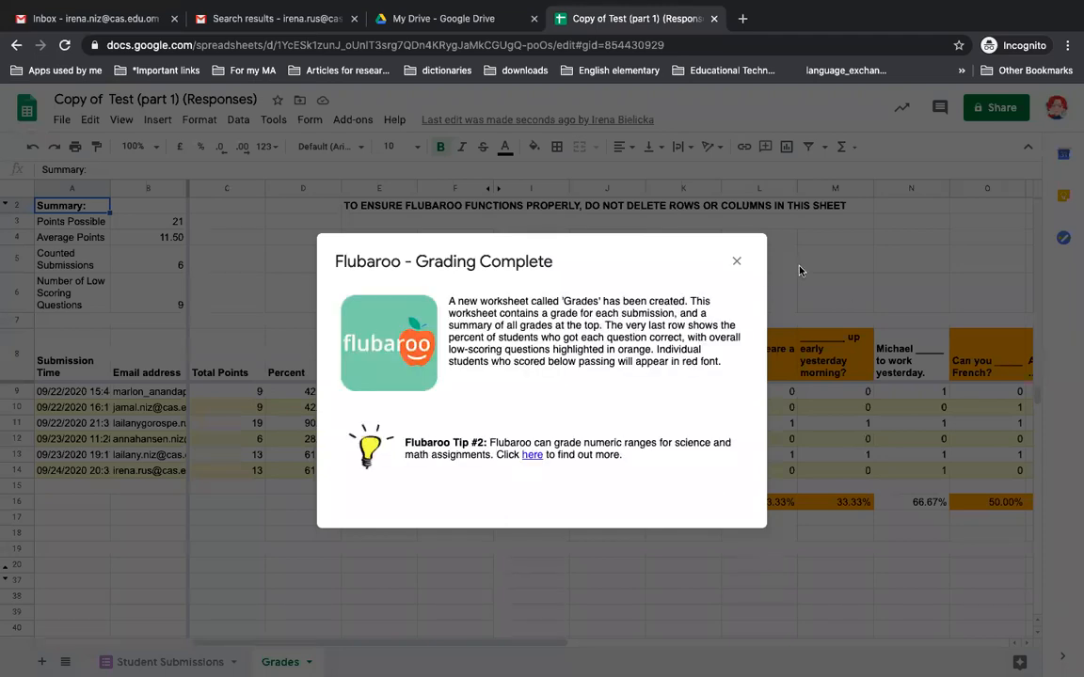
{"action": "left_click", "coordinate": [737, 261]}
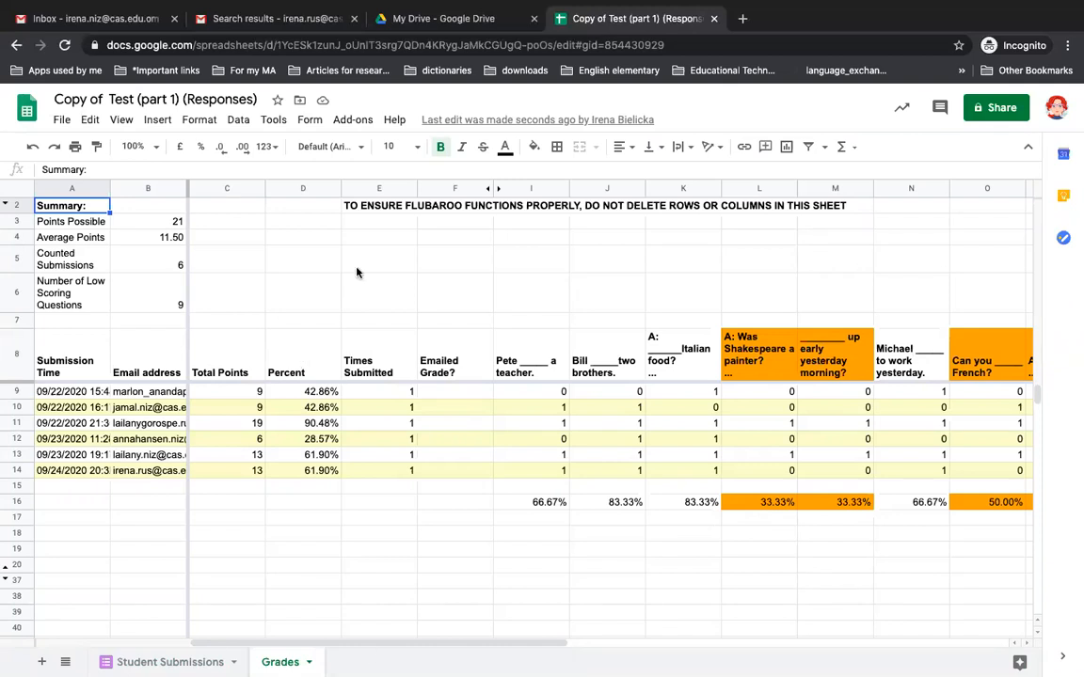
Open Flubaroo's Share Grades settings and set the grade sharing method to Share via both email and Drive.
{"action": "left_click", "coordinate": [348, 125]}
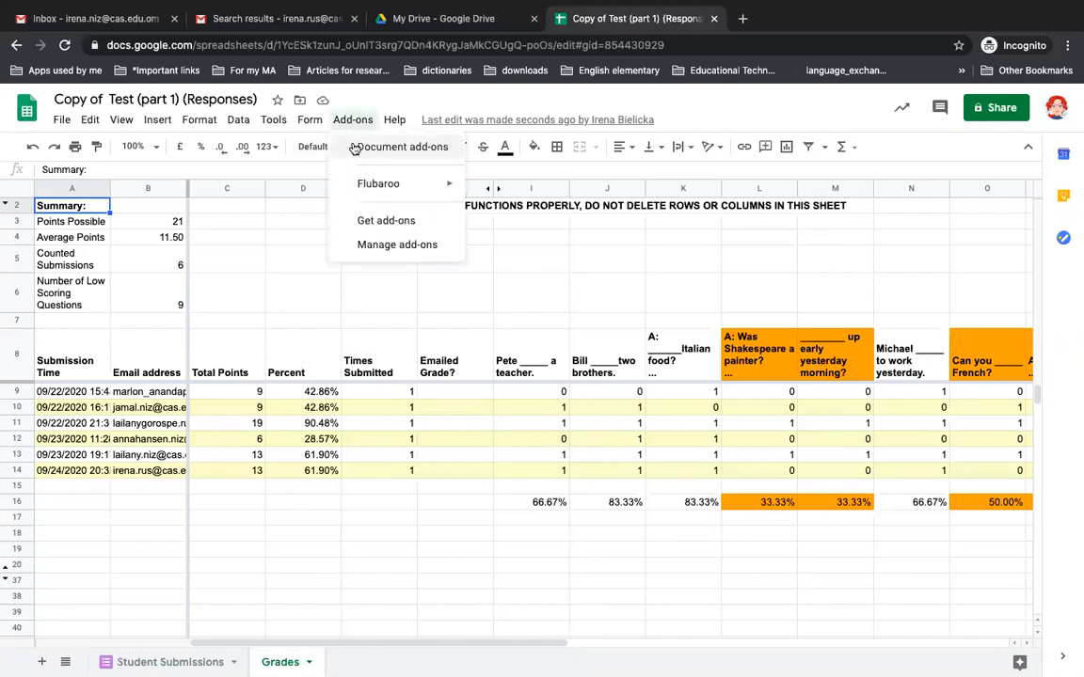
{"action": "mouse_move", "coordinate": [370, 191]}
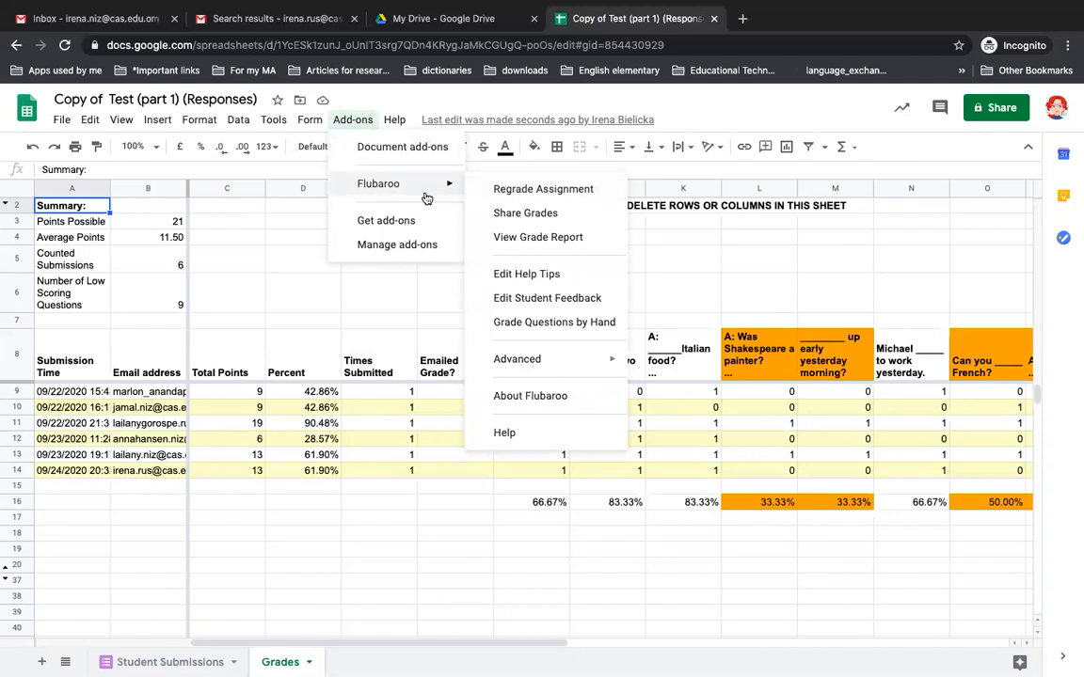
{"action": "left_click", "coordinate": [551, 215]}
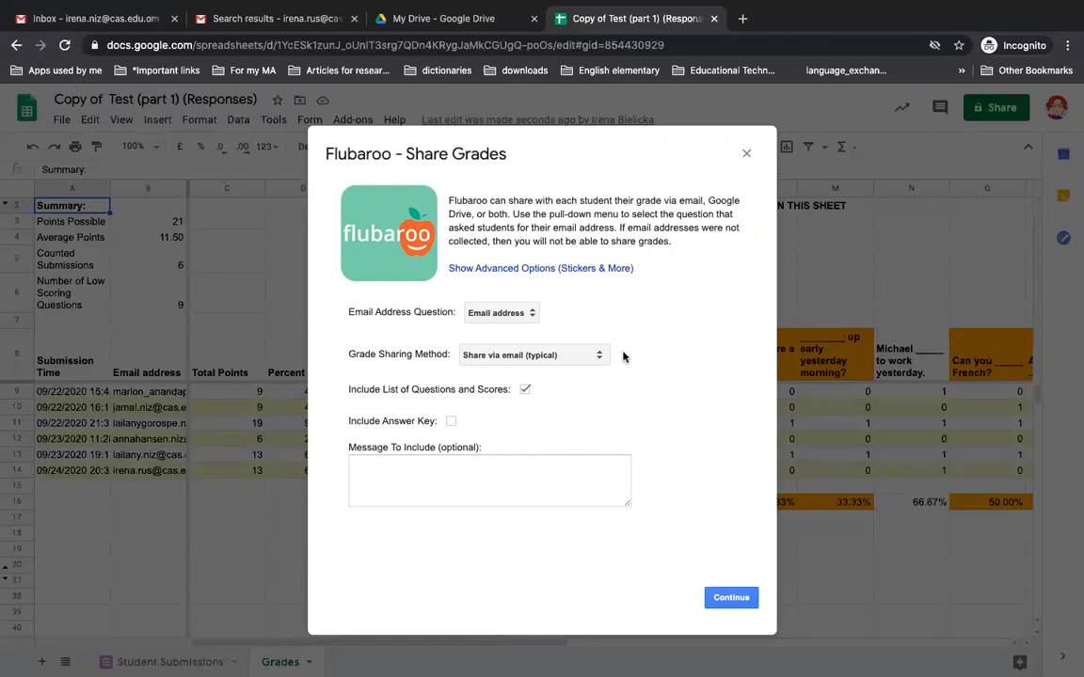
{"action": "left_click", "coordinate": [582, 355]}
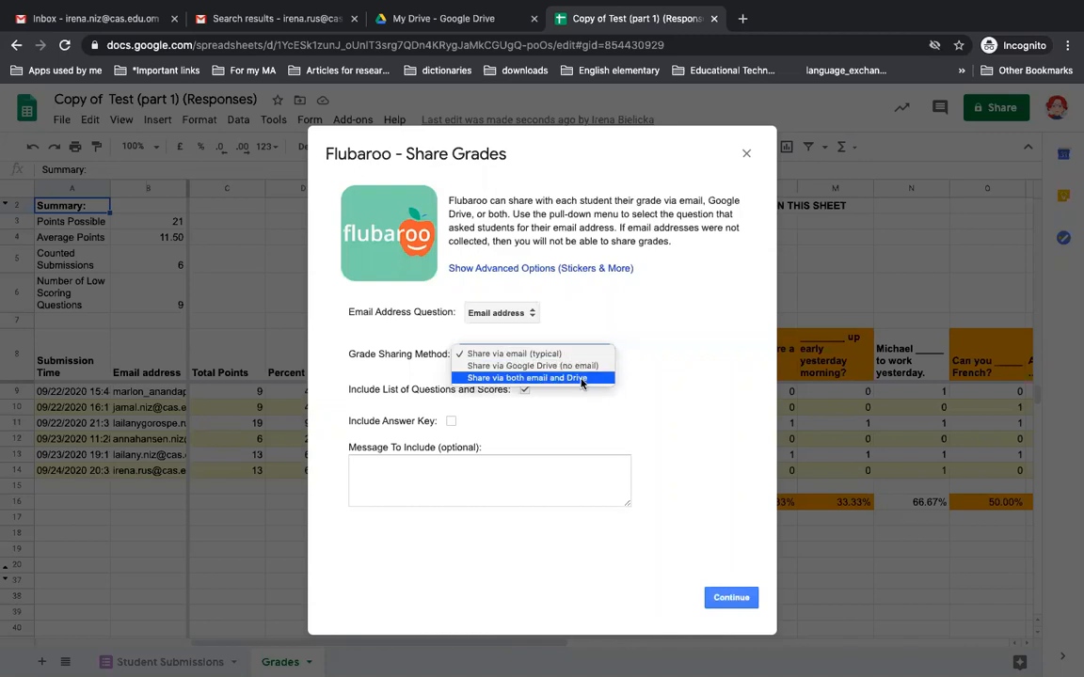
{"action": "left_click", "coordinate": [581, 378]}
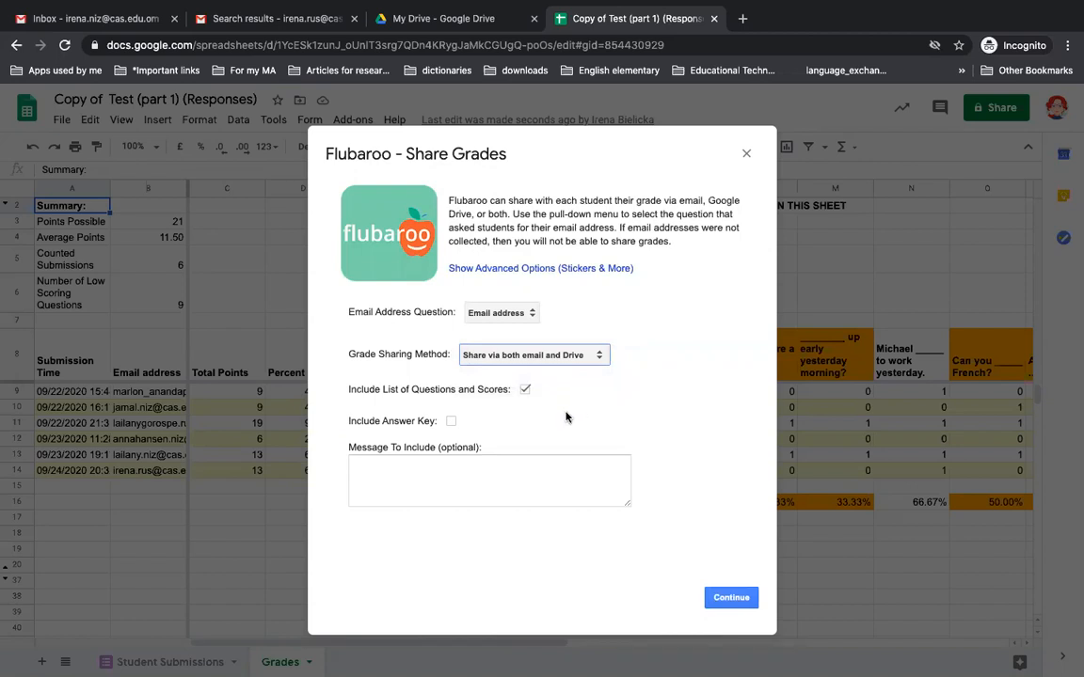
Include the answer key and the message "Well done!", share the grades, and dismiss the notification.
{"action": "left_click", "coordinate": [452, 422]}
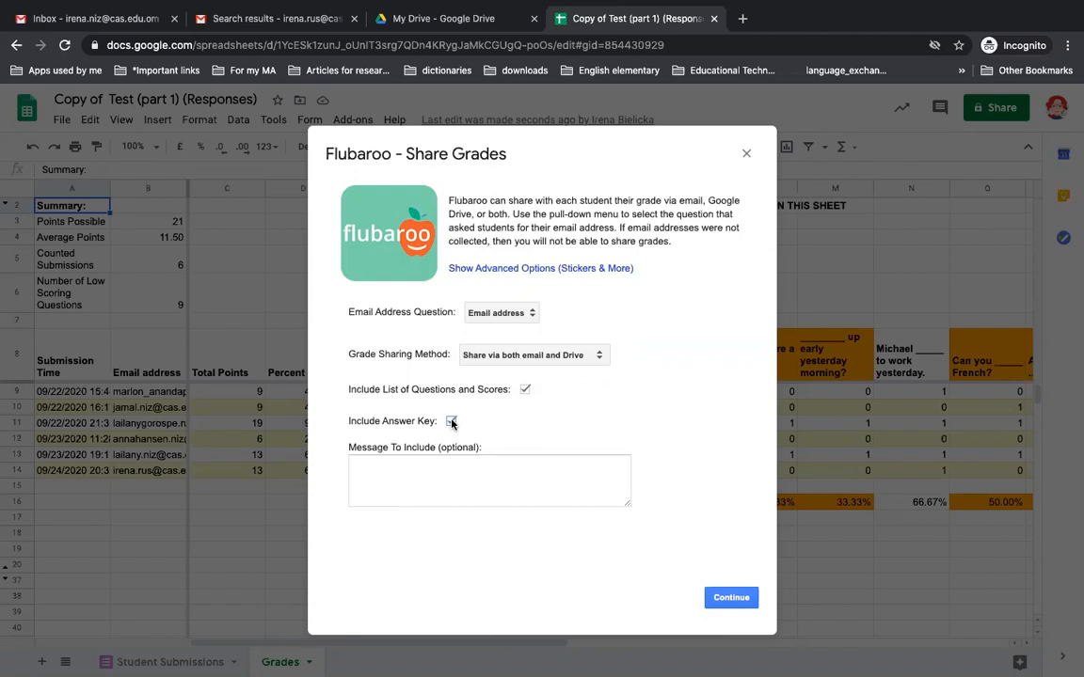
{"action": "left_click", "coordinate": [401, 473]}
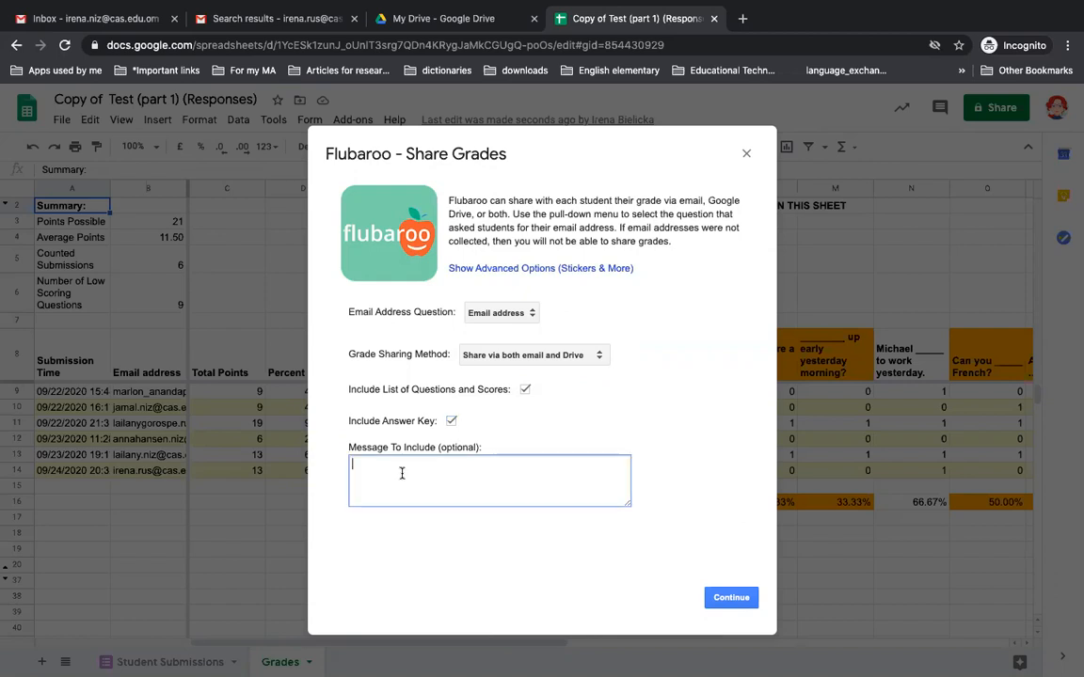
{"action": "type", "text": "ll done!"}
{"action": "left_click", "coordinate": [734, 599]}
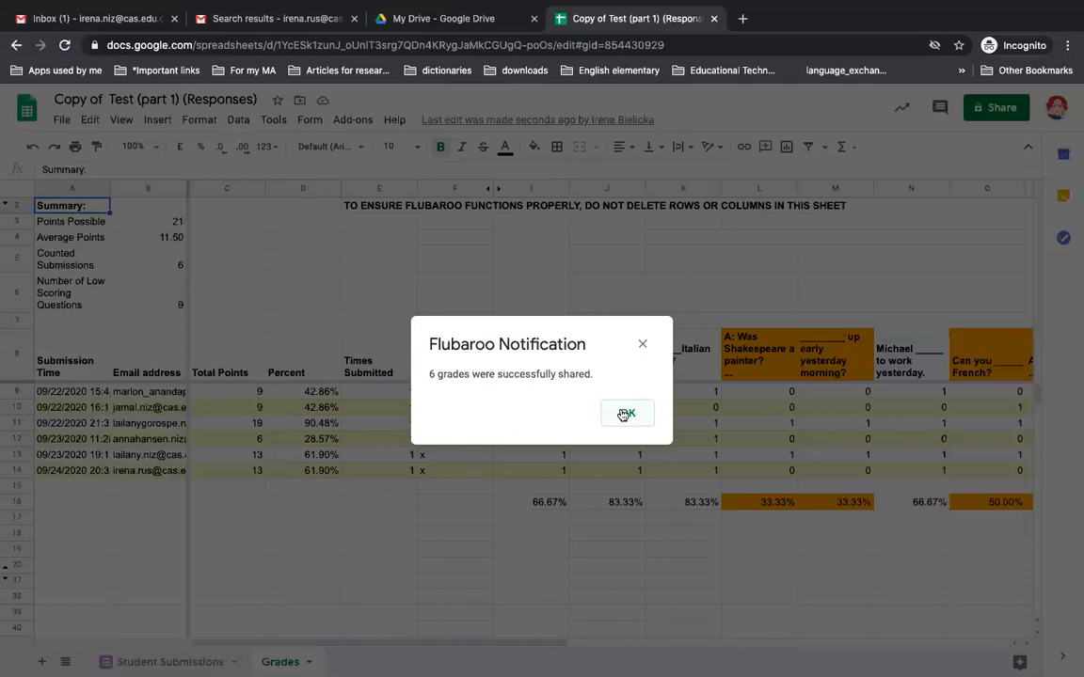
{"action": "left_click", "coordinate": [625, 414]}
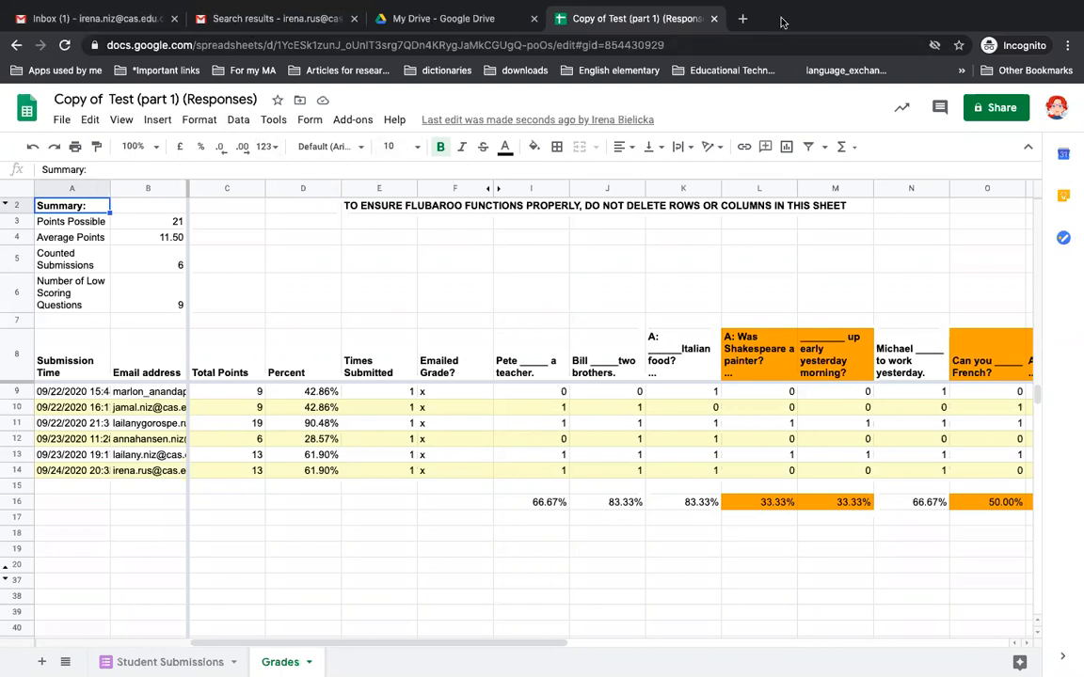
Switch to Gmail, rerun the Flubaroo search, and examine the question results in the grade email for "Copy of Test (part 1)".
{"action": "left_click", "coordinate": [265, 22]}
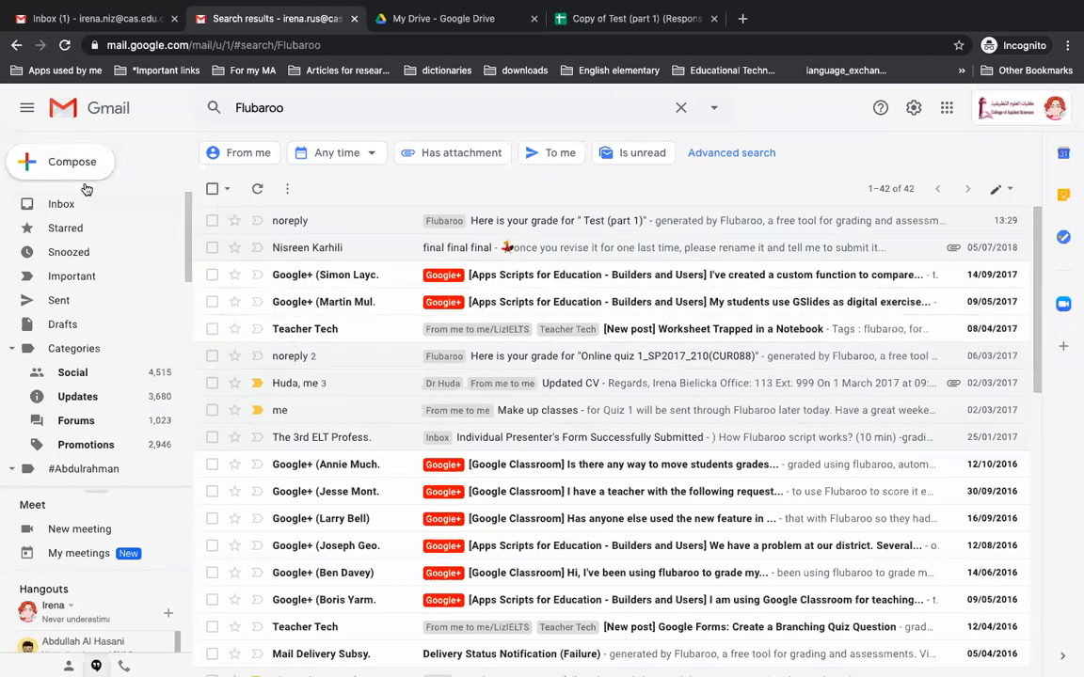
{"action": "left_click", "coordinate": [329, 111]}
{"action": "key", "text": "Return"}
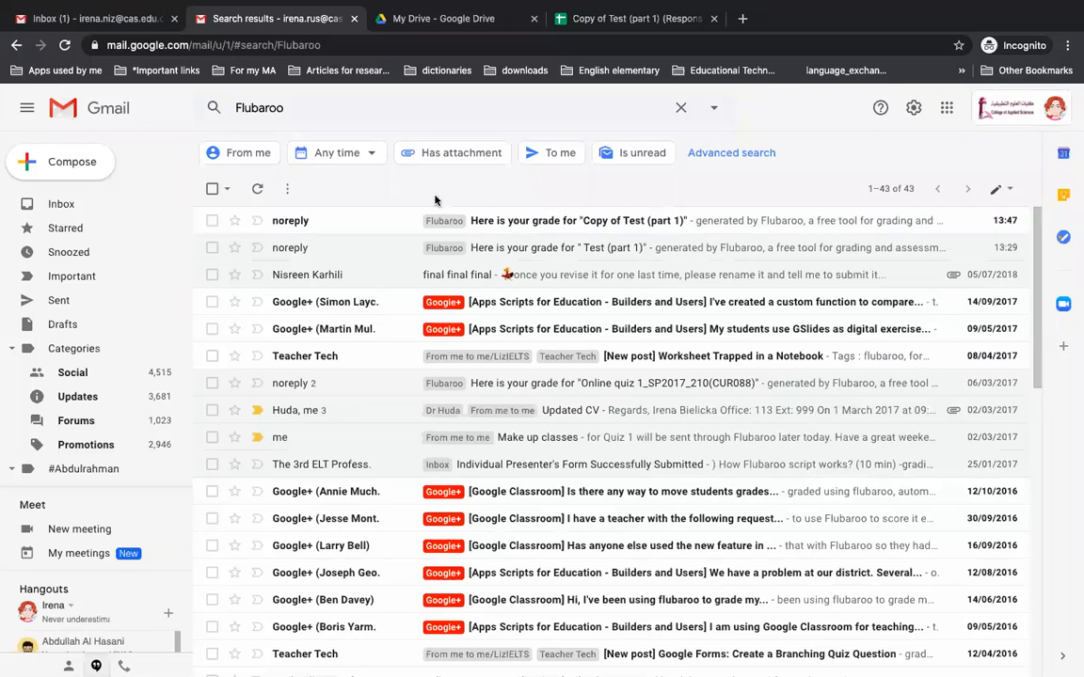
{"action": "left_click", "coordinate": [545, 226]}
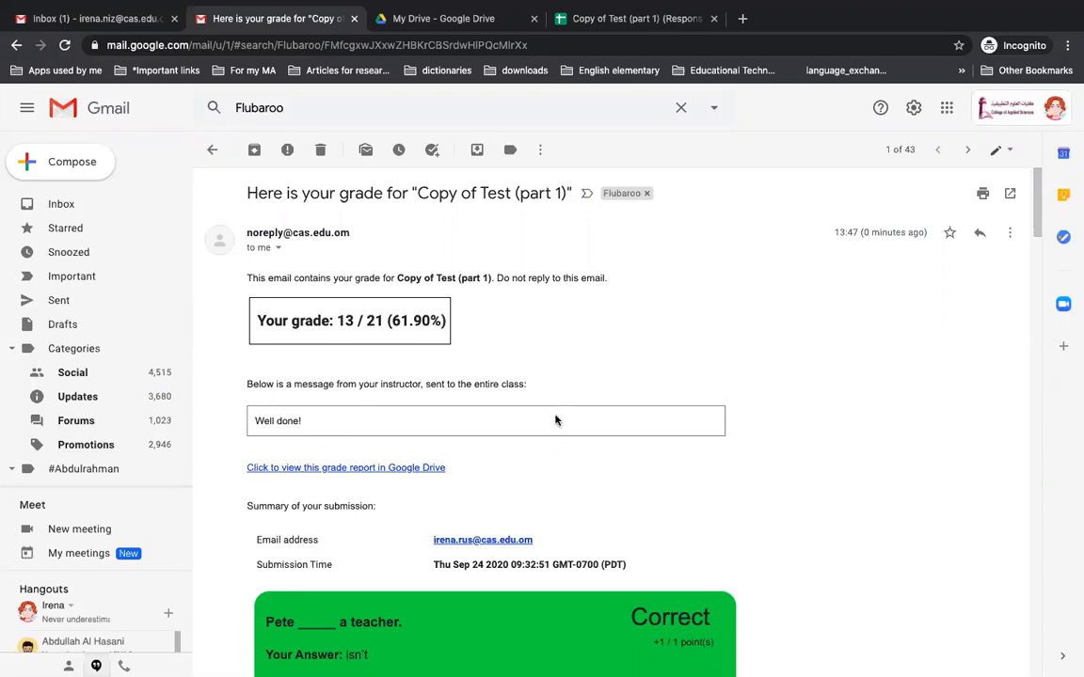
{"action": "scroll", "coordinate": [555, 421], "scroll_direction": "down", "scroll_amount": 6}
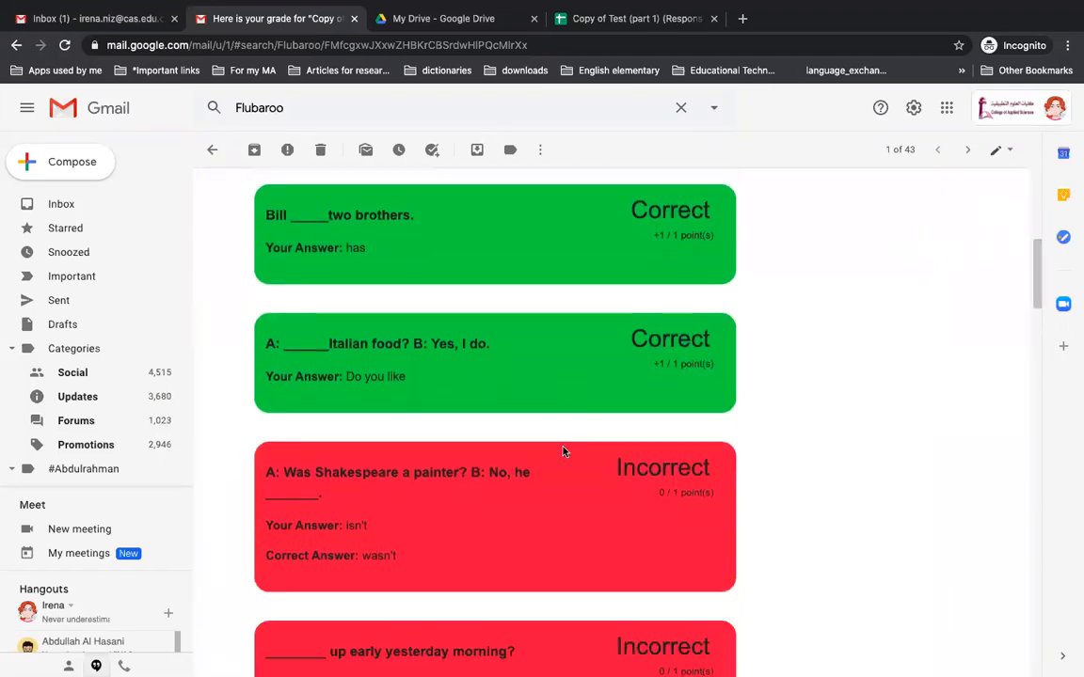
{"action": "scroll", "coordinate": [563, 453], "scroll_direction": "up", "scroll_amount": 3}
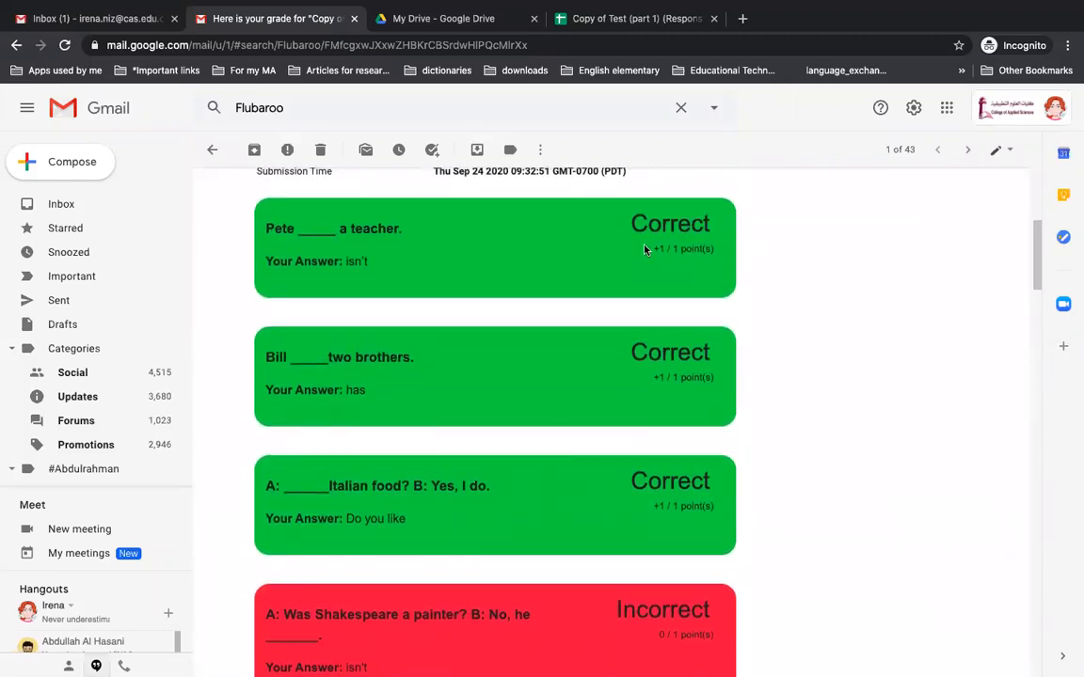
{"action": "scroll", "coordinate": [851, 328], "scroll_direction": "down", "scroll_amount": 3}
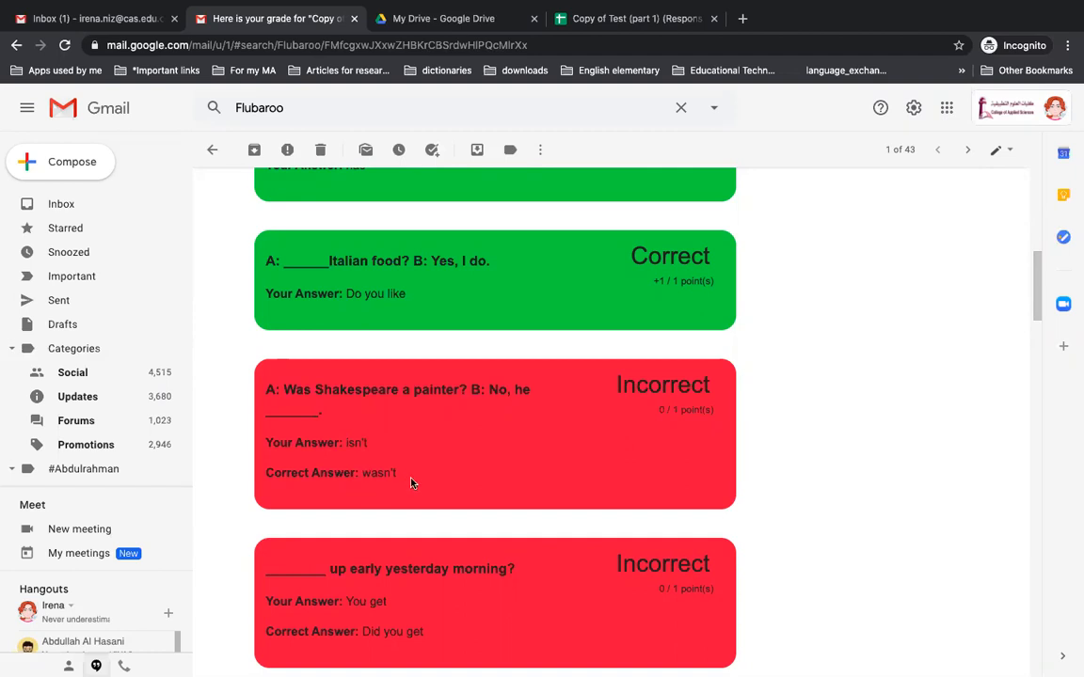
{"action": "scroll", "coordinate": [411, 484], "scroll_direction": "down", "scroll_amount": 10}
{"action": "scroll", "coordinate": [411, 482], "scroll_direction": "down", "scroll_amount": 10}
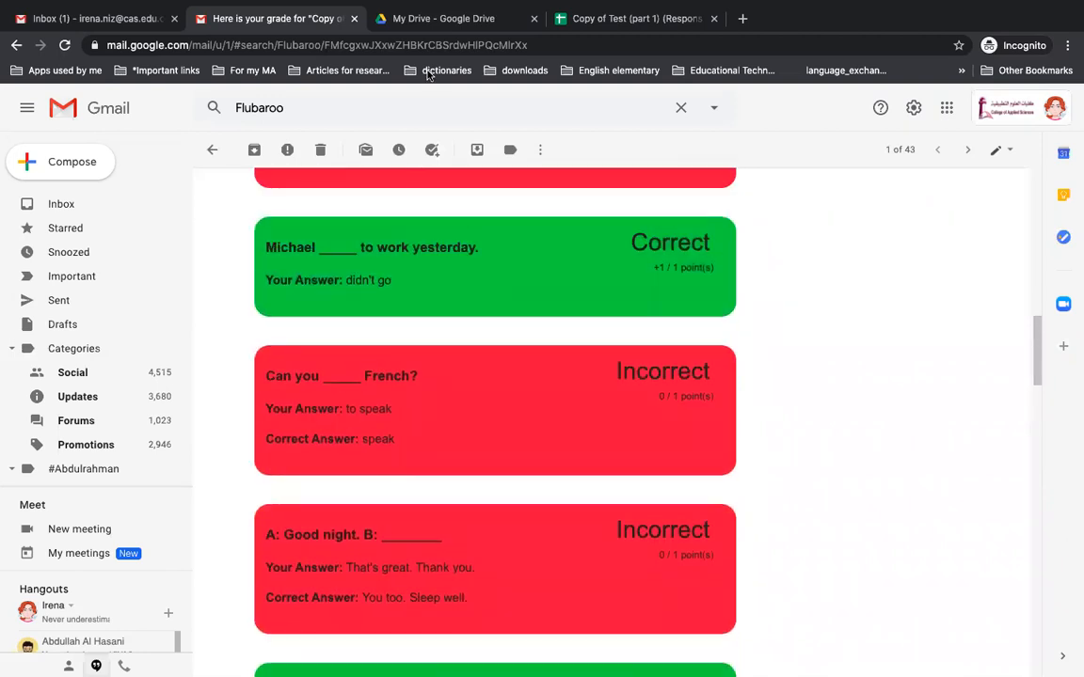
Switch to Google Drive and reload My Drive to check for the newly shared grade document.
{"action": "left_click", "coordinate": [412, 21]}
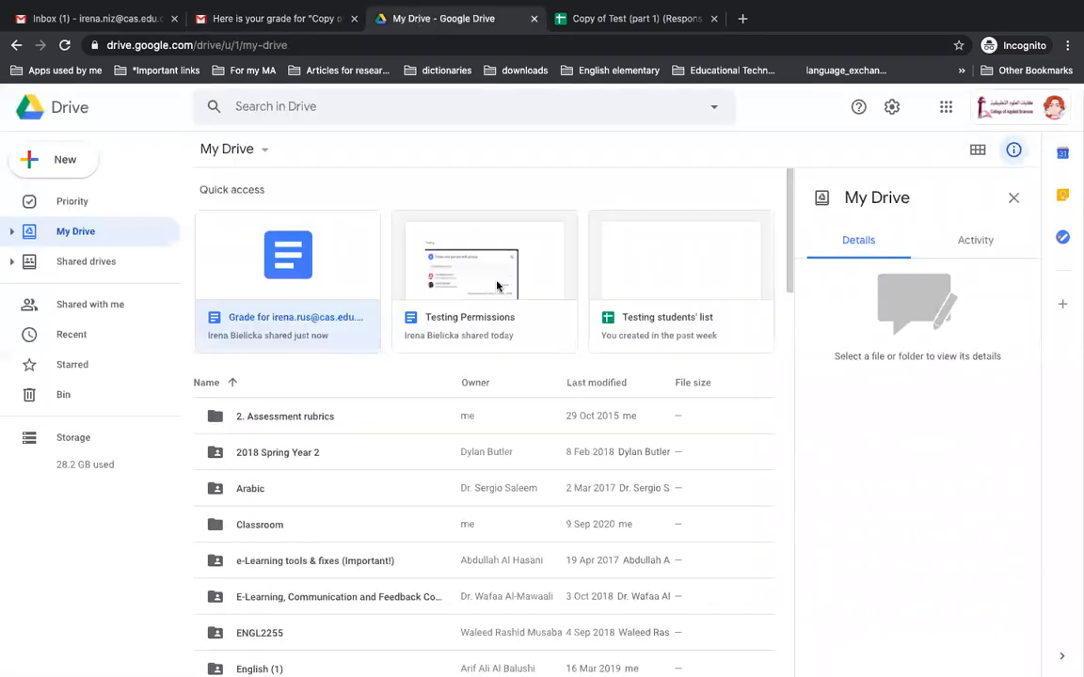
{"action": "left_click", "coordinate": [64, 47]}
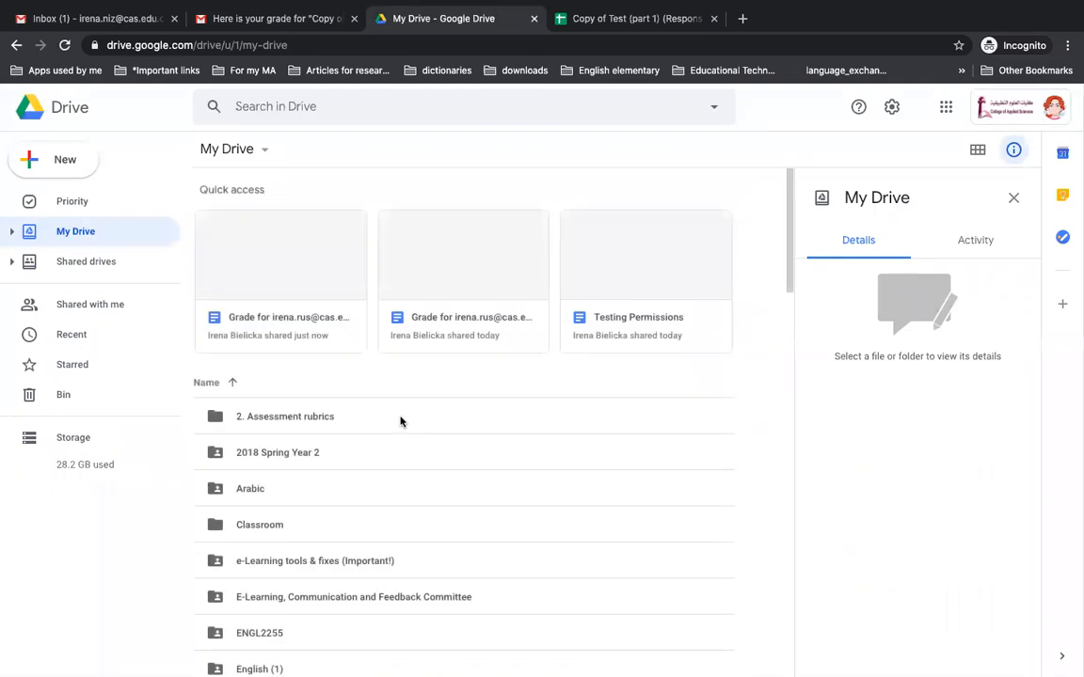
Open the newly shared "Copy of Test (part 1)" grade document from Drive and examine its results table, dismissing the signed-in account notice.
{"action": "left_click", "coordinate": [305, 262]}
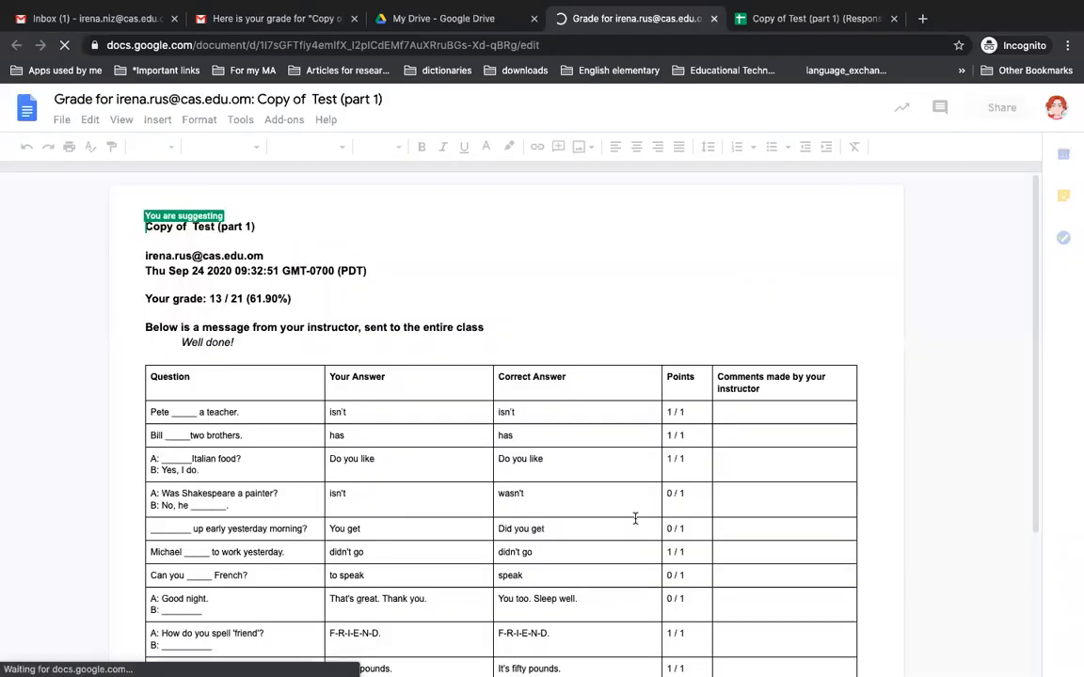
{"action": "scroll", "coordinate": [635, 519], "scroll_direction": "down", "scroll_amount": 3}
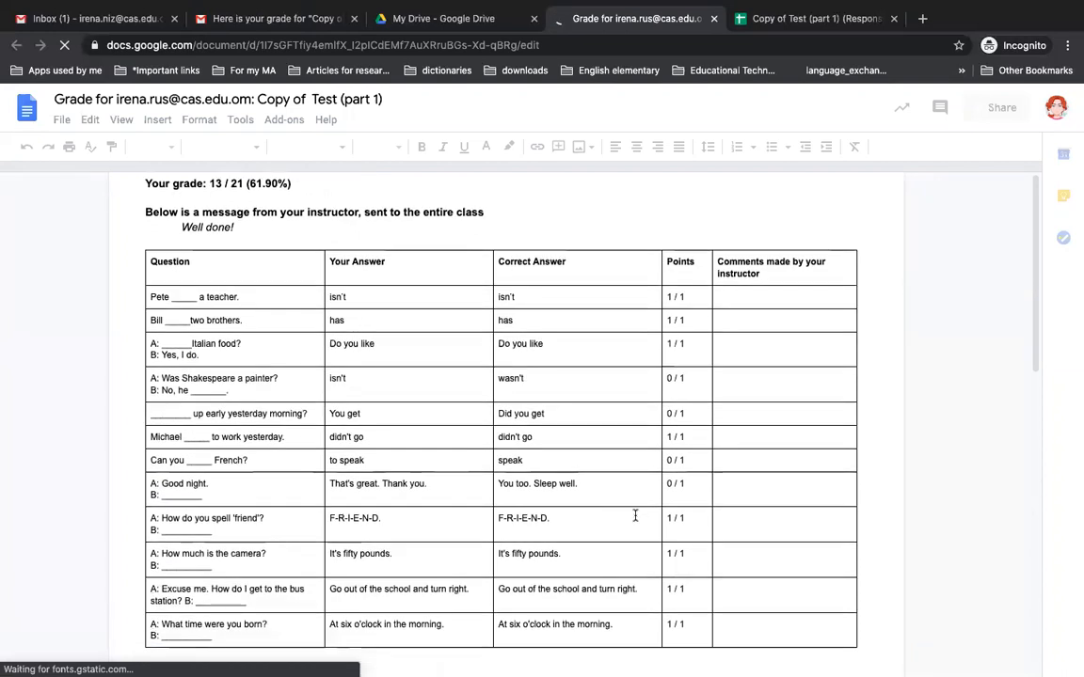
{"action": "scroll", "coordinate": [634, 518], "scroll_direction": "down", "scroll_amount": 1}
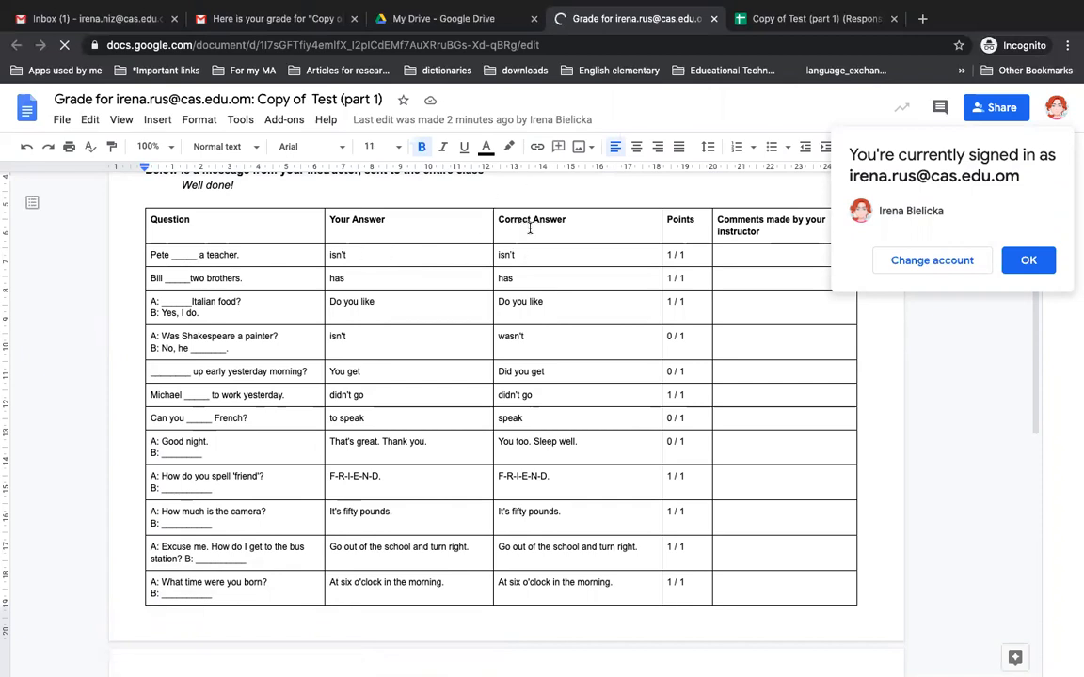
{"action": "left_click", "coordinate": [1007, 271]}
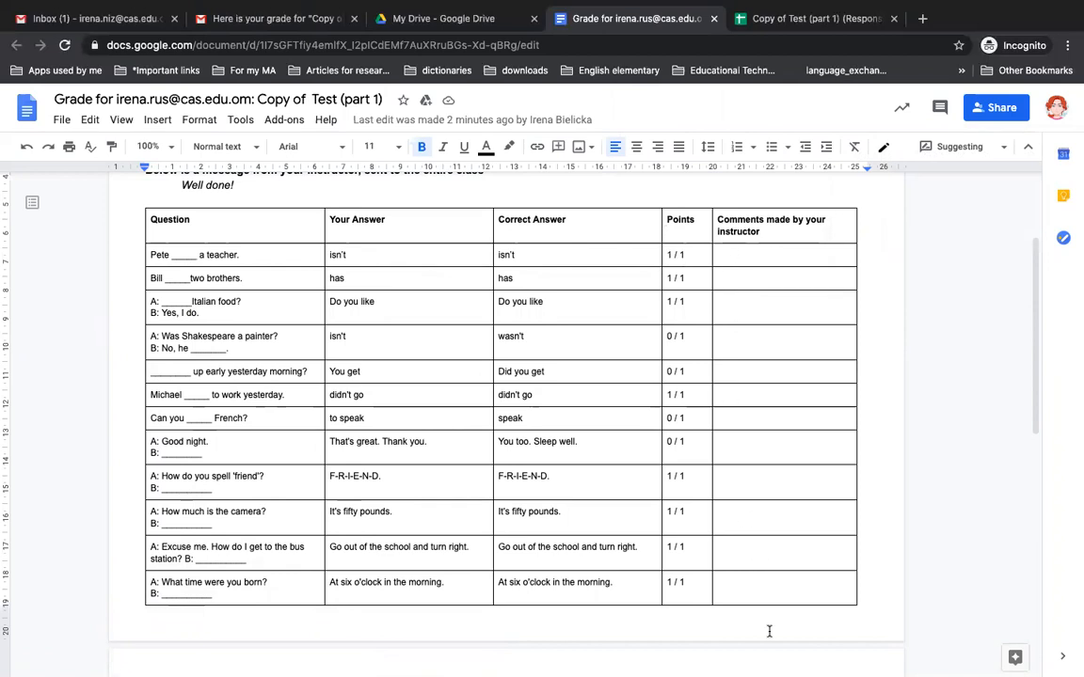
Check which editing modes the grade document offers and look through the question results on both of its pages.
{"action": "left_click", "coordinate": [269, 262]}
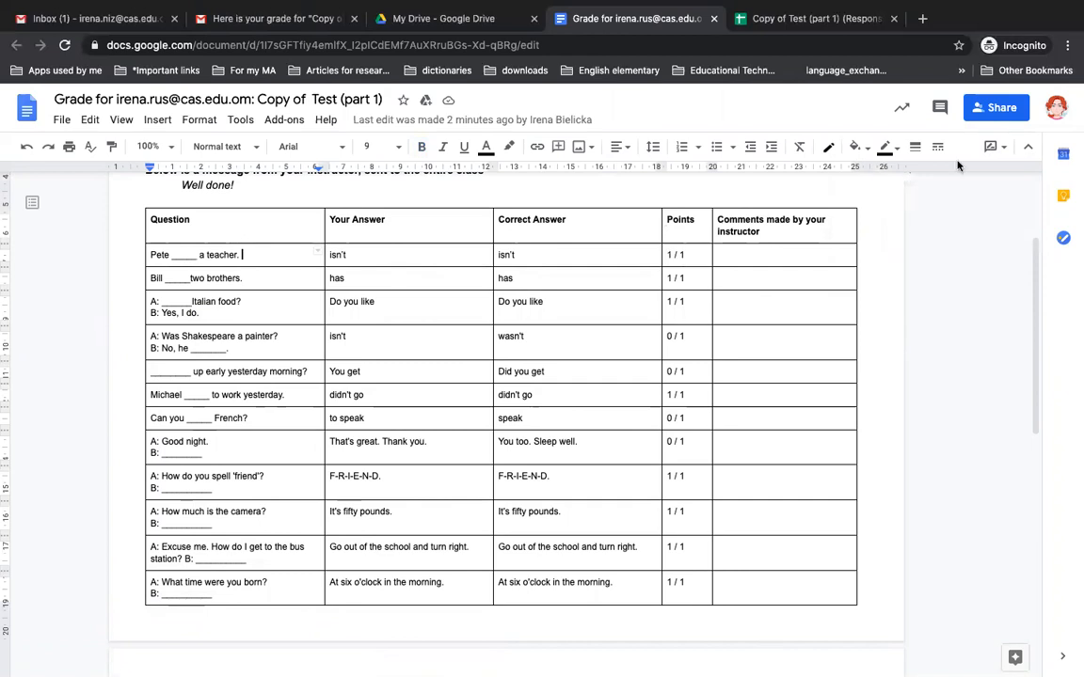
{"action": "left_click", "coordinate": [994, 148]}
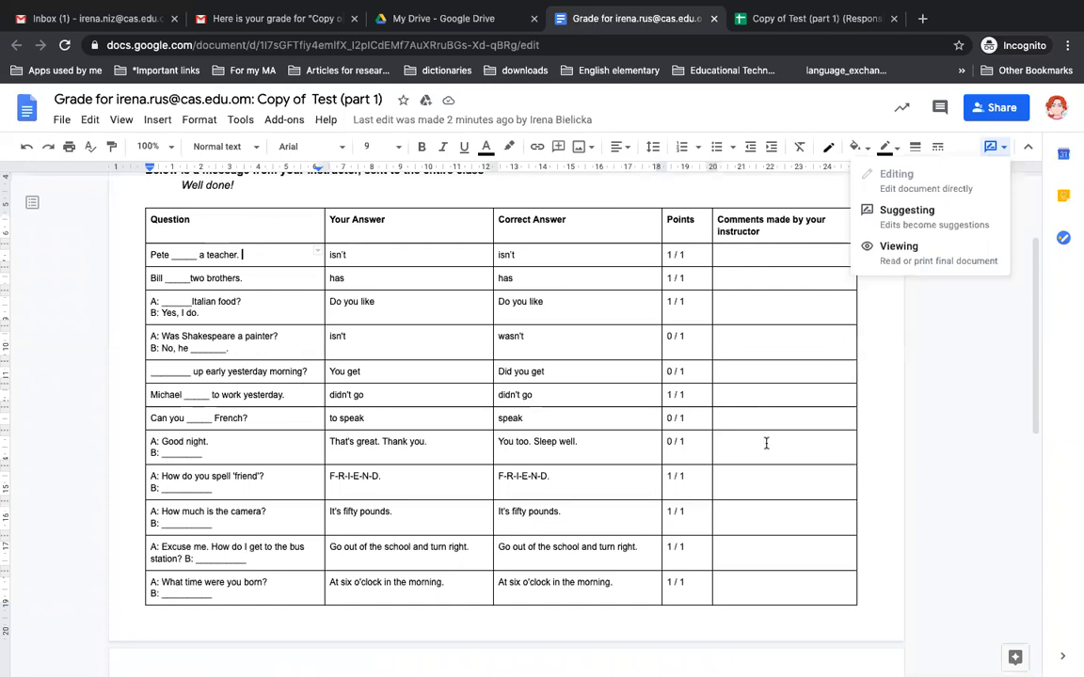
{"action": "scroll", "coordinate": [499, 499], "scroll_direction": "down", "scroll_amount": 3}
{"action": "scroll", "coordinate": [498, 501], "scroll_direction": "down", "scroll_amount": 4}
{"action": "scroll", "coordinate": [499, 501], "scroll_direction": "up", "scroll_amount": 3}
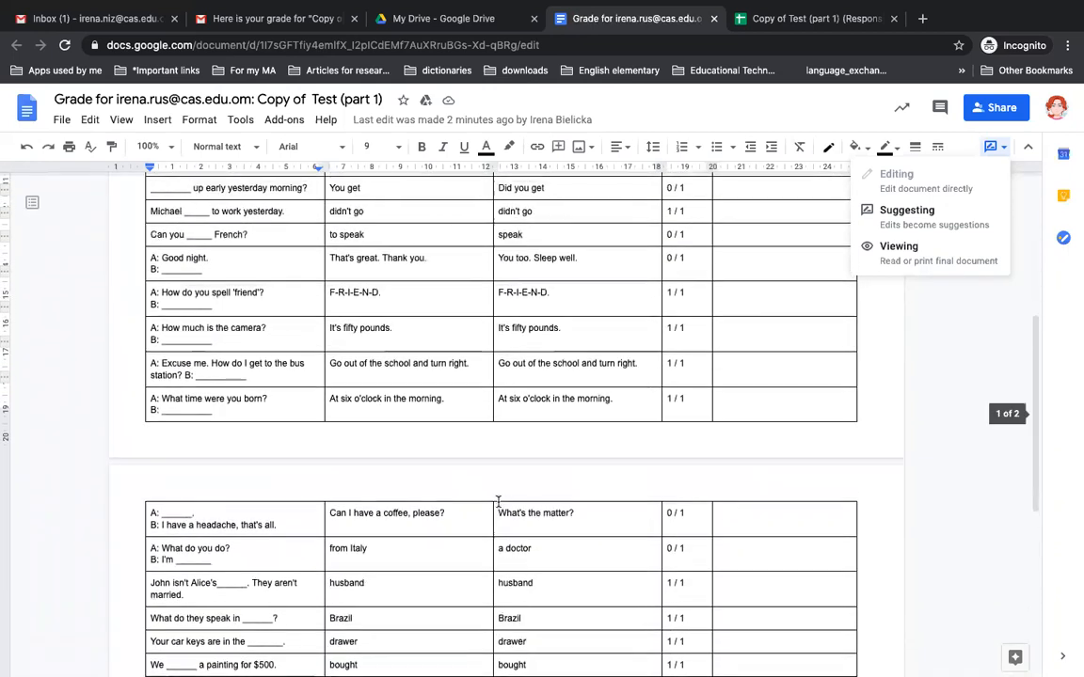
{"action": "scroll", "coordinate": [499, 501], "scroll_direction": "up", "scroll_amount": 1}
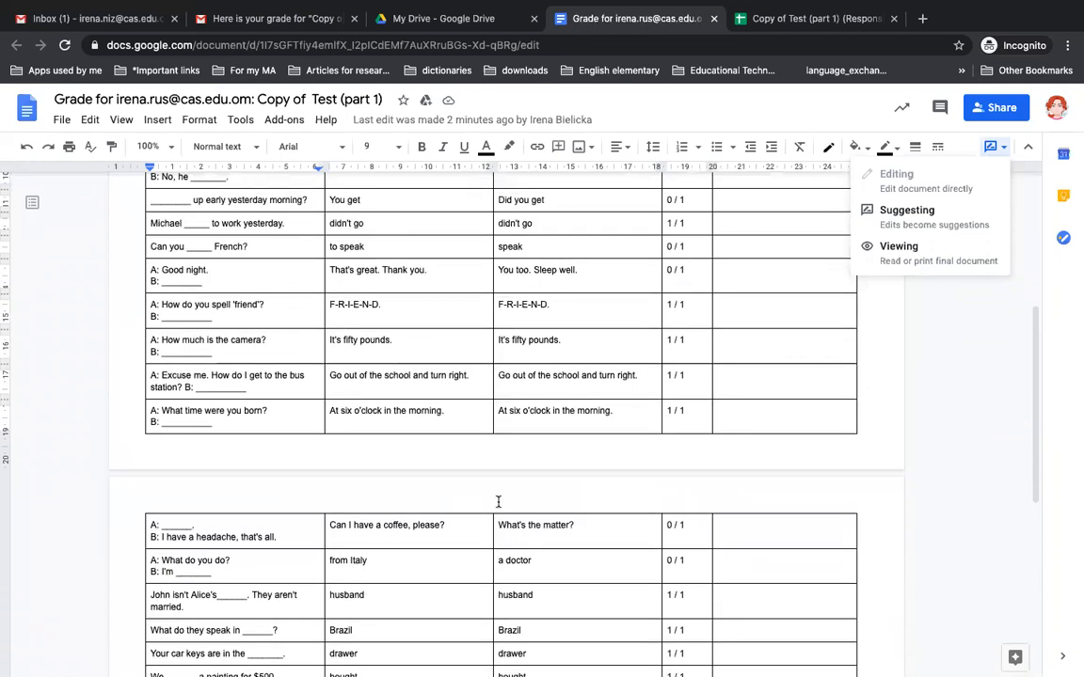
{"action": "scroll", "coordinate": [498, 501], "scroll_direction": "up", "scroll_amount": 5}
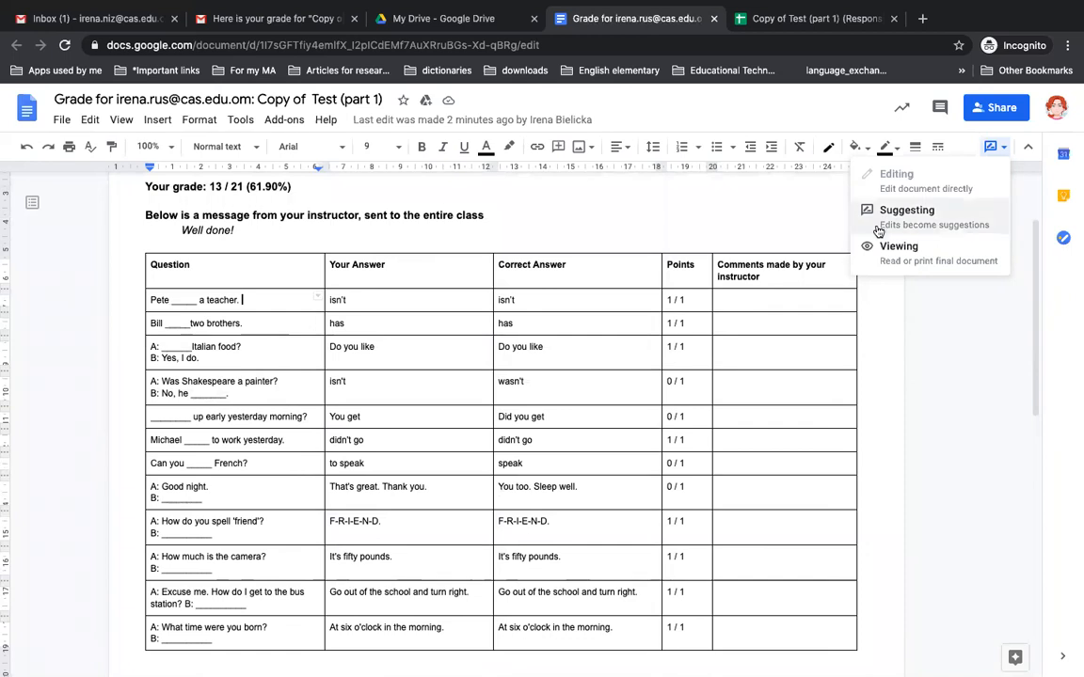
Switch to the test responses spreadsheet in Google Sheets and review the Student Submissions sheet, the available add-ons and the Grades sheet.
{"action": "left_click", "coordinate": [793, 21]}
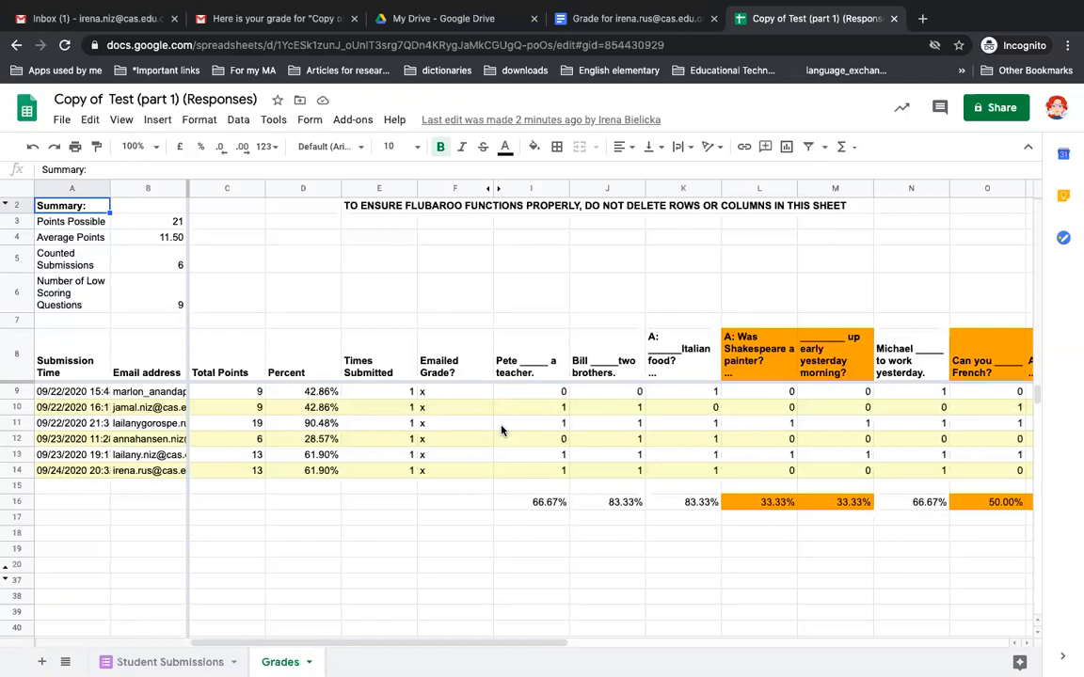
{"action": "left_click", "coordinate": [155, 661]}
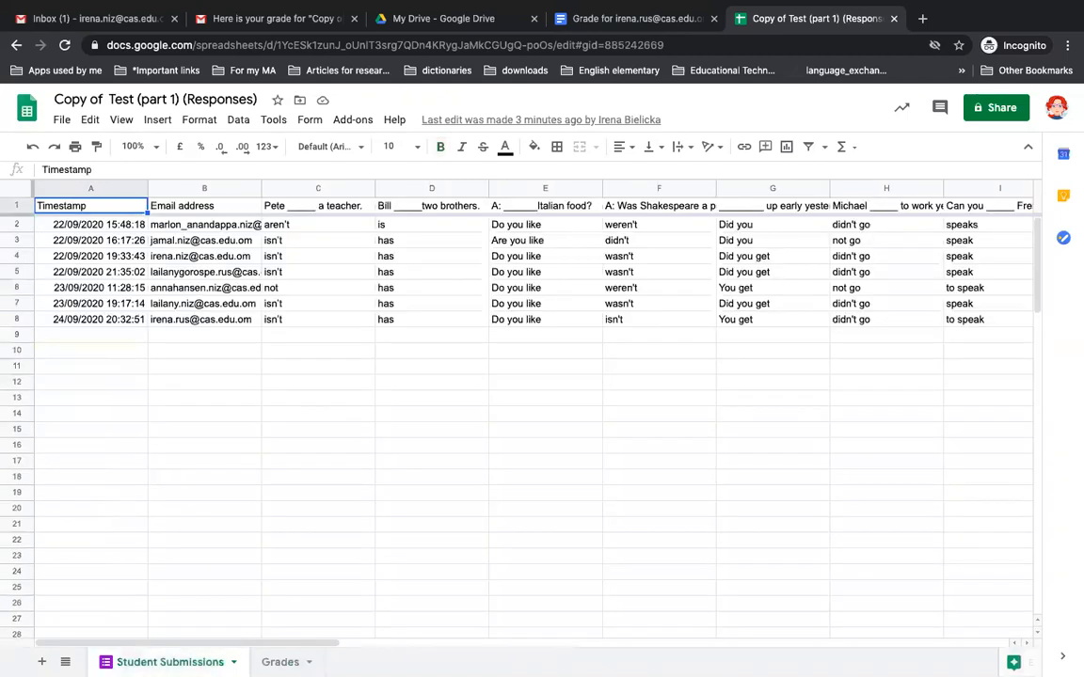
{"action": "left_click", "coordinate": [354, 120]}
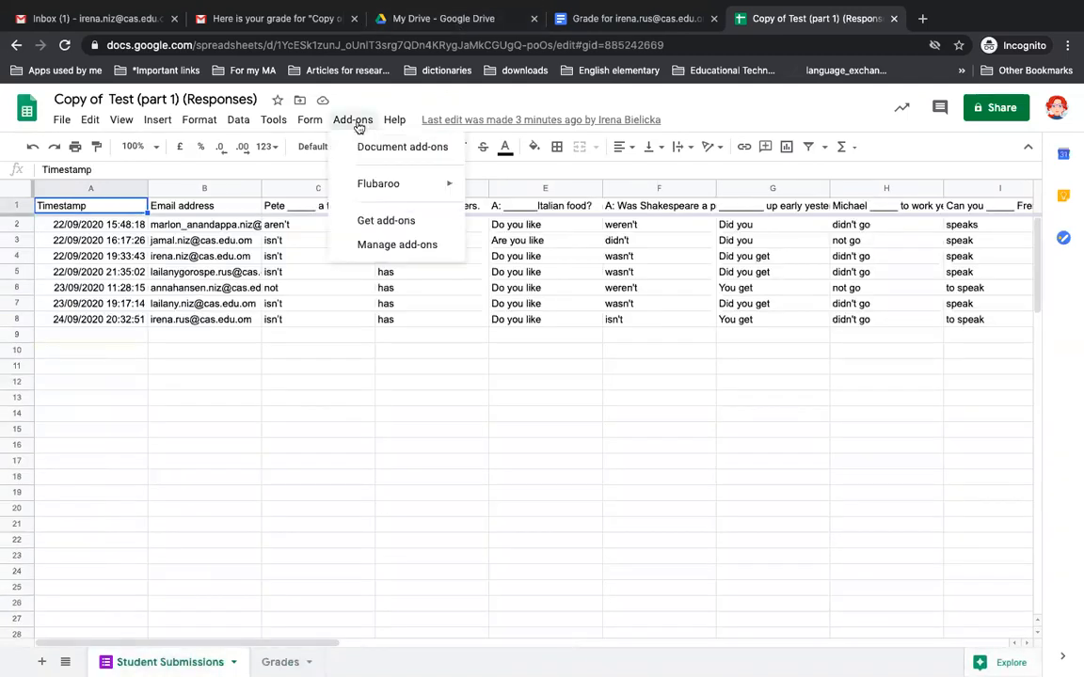
{"action": "mouse_move", "coordinate": [372, 185]}
{"action": "left_click", "coordinate": [280, 662]}
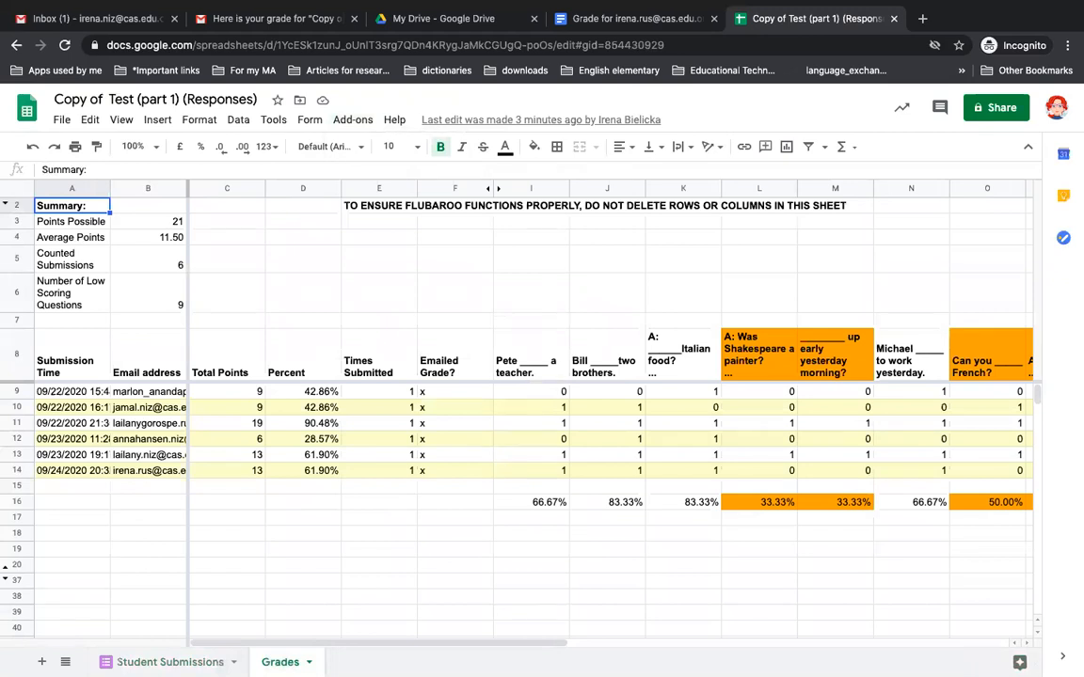
{"action": "mouse_move", "coordinate": [534, 5]}
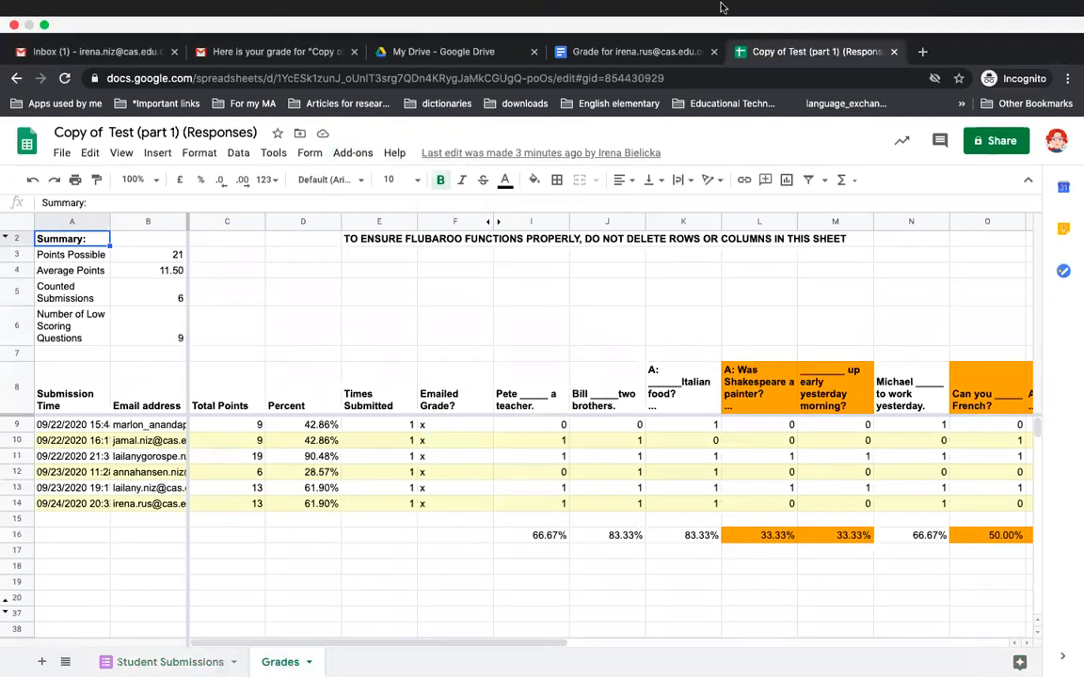